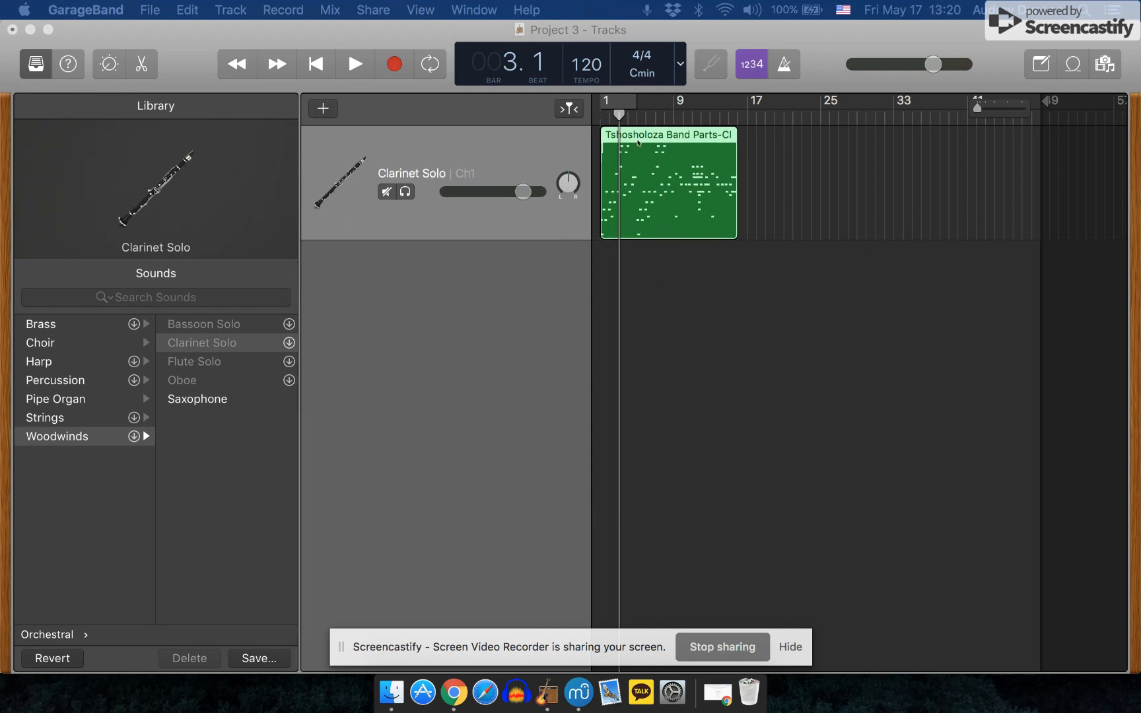
Play the Clarinet Solo region from bar 1 and return the playhead to the start of the project
left_click_drag(620, 118, 597, 118)
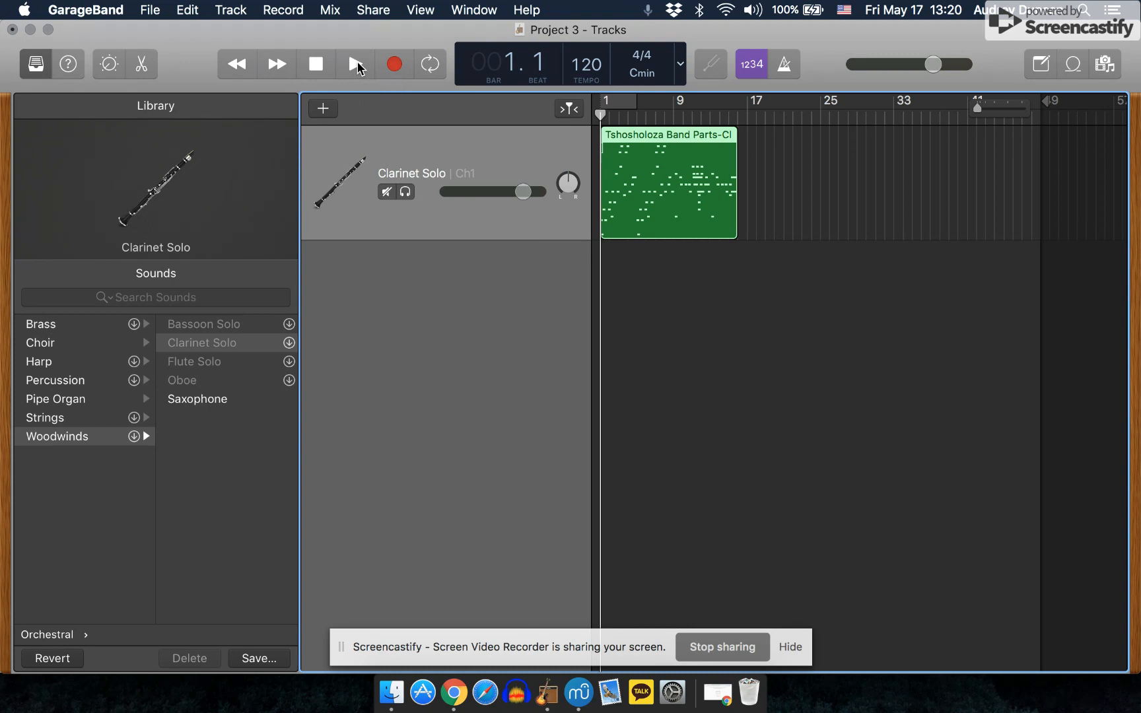
left_click(357, 63)
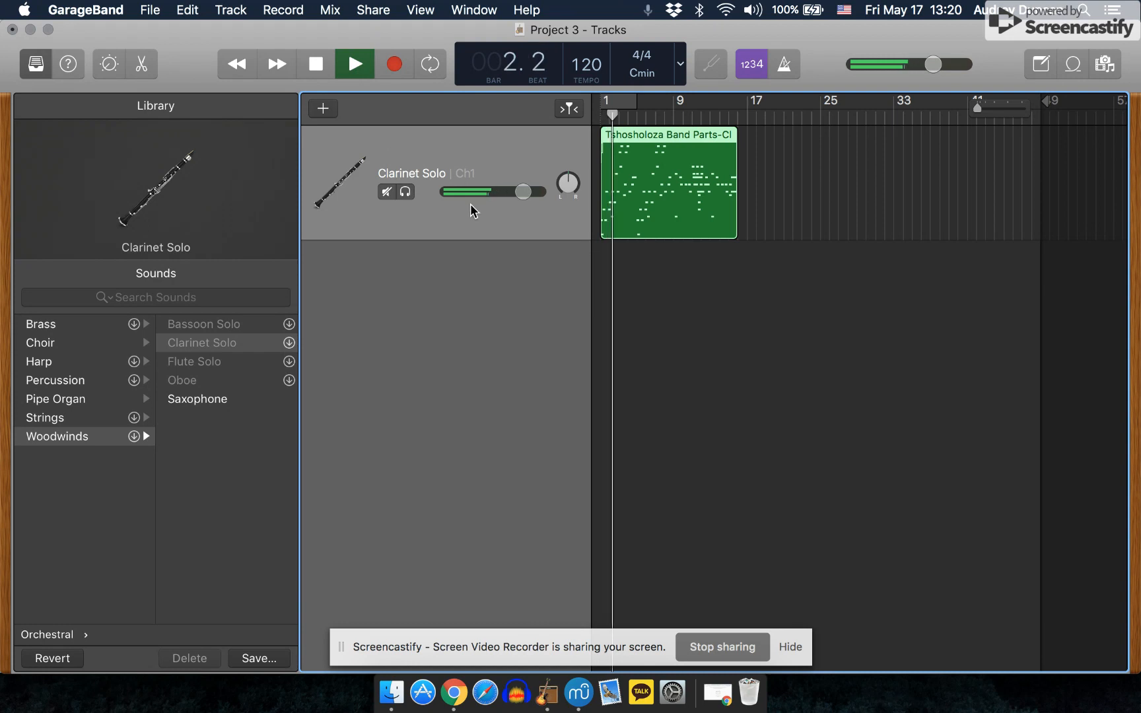
mouse_move(523, 196)
left_mouse_down()
mouse_move(451, 196)
mouse_move(541, 196)
mouse_move(506, 196)
left_mouse_up()
left_click(345, 66)
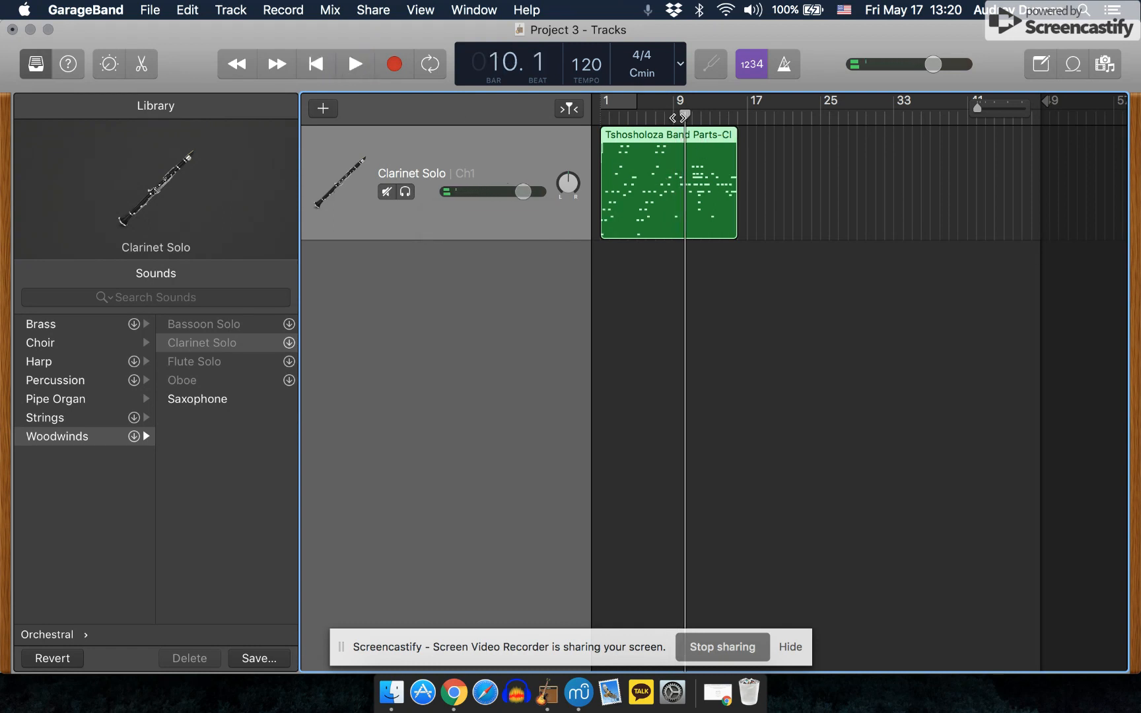
left_click_drag(685, 115, 600, 117)
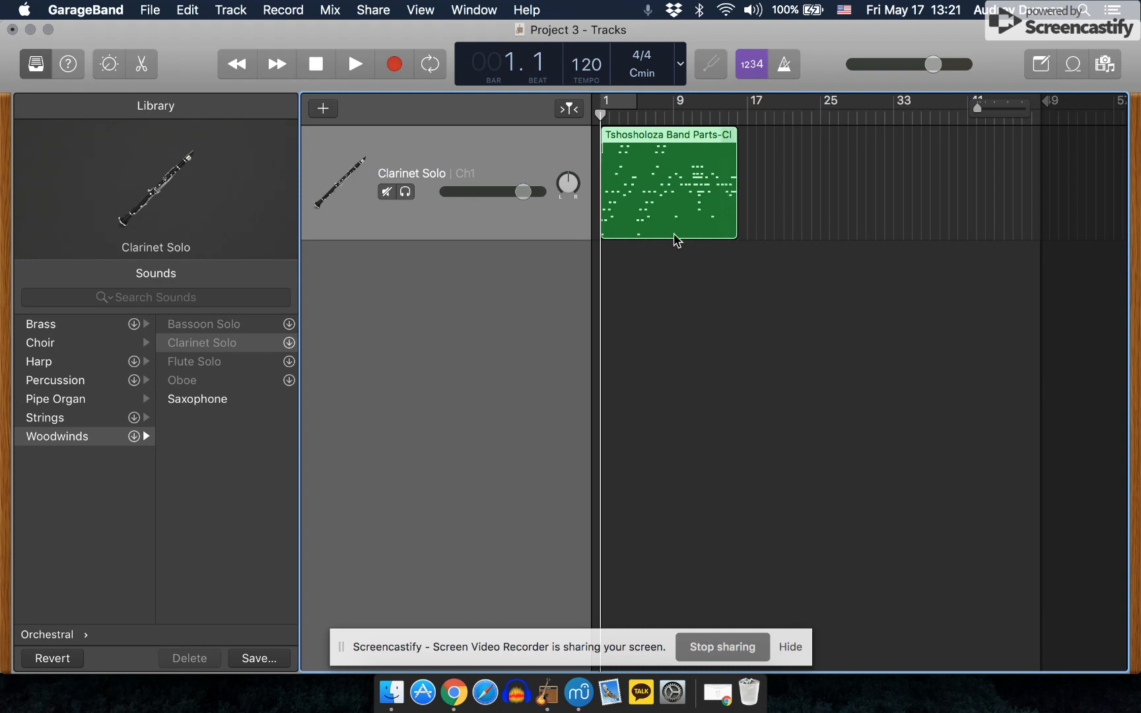
Switch to MuseScore and look over the measures of the Clarinet I part in the Tshosholoza Band Parts score
left_click(581, 692)
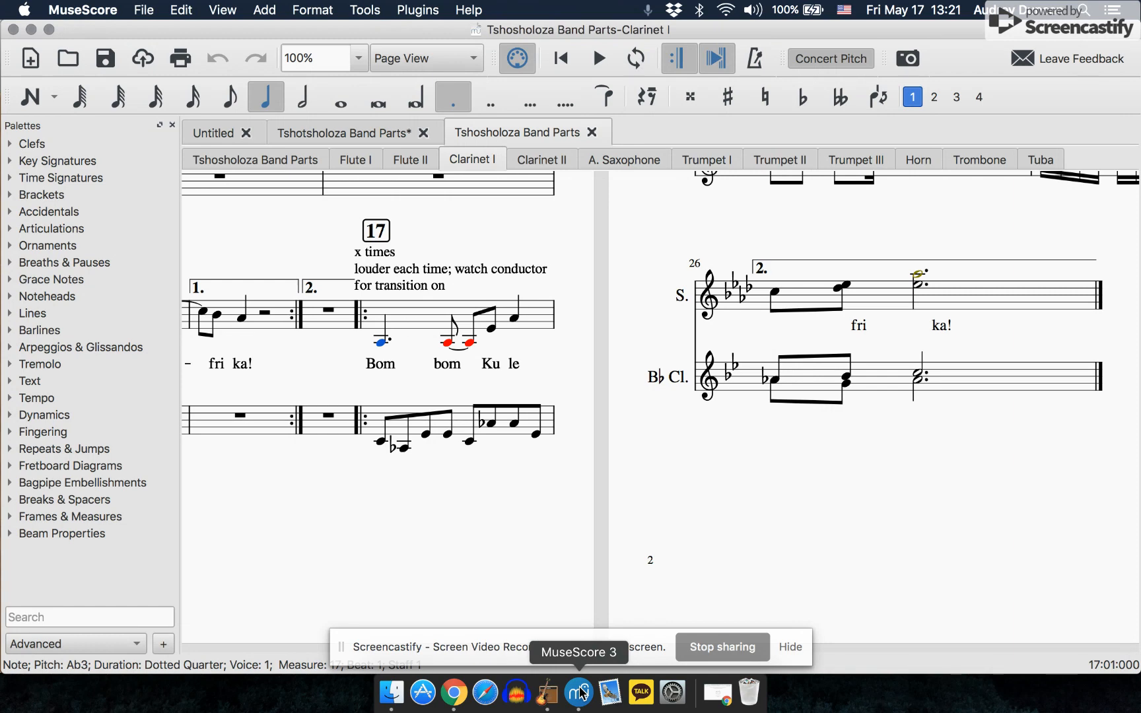
scroll(554, 489, "left", 3)
scroll(553, 488, "left", 10)
scroll(553, 488, "up", 2)
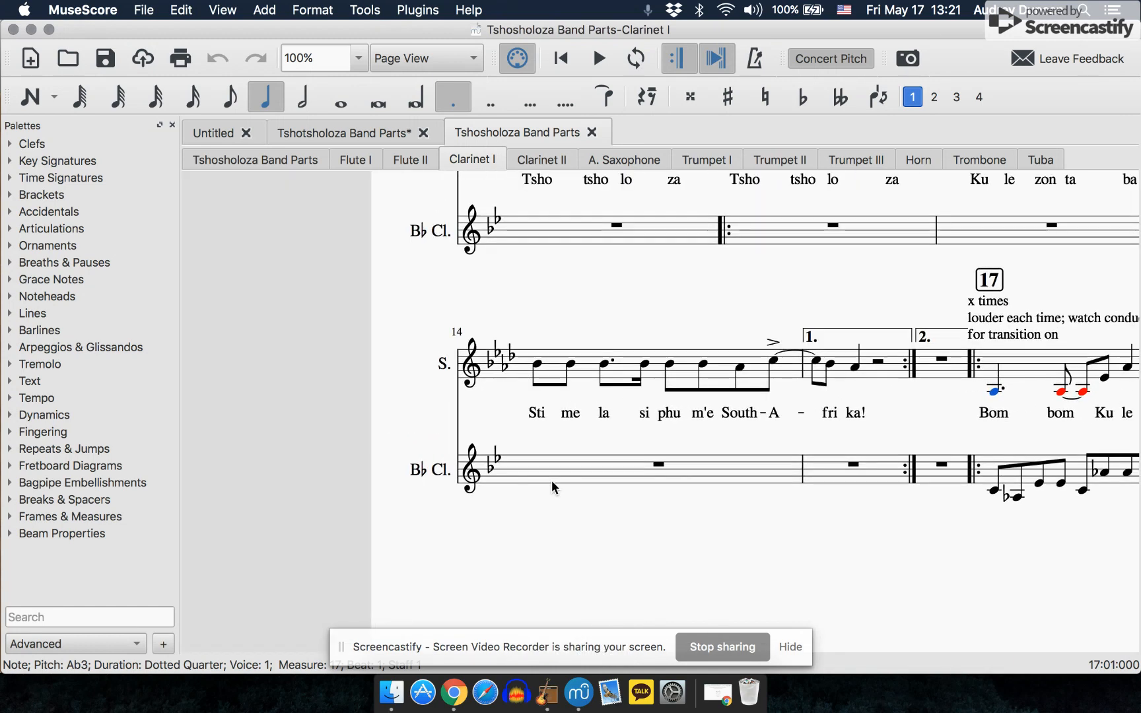
scroll(554, 489, "right", 6)
scroll(554, 489, "up", 3)
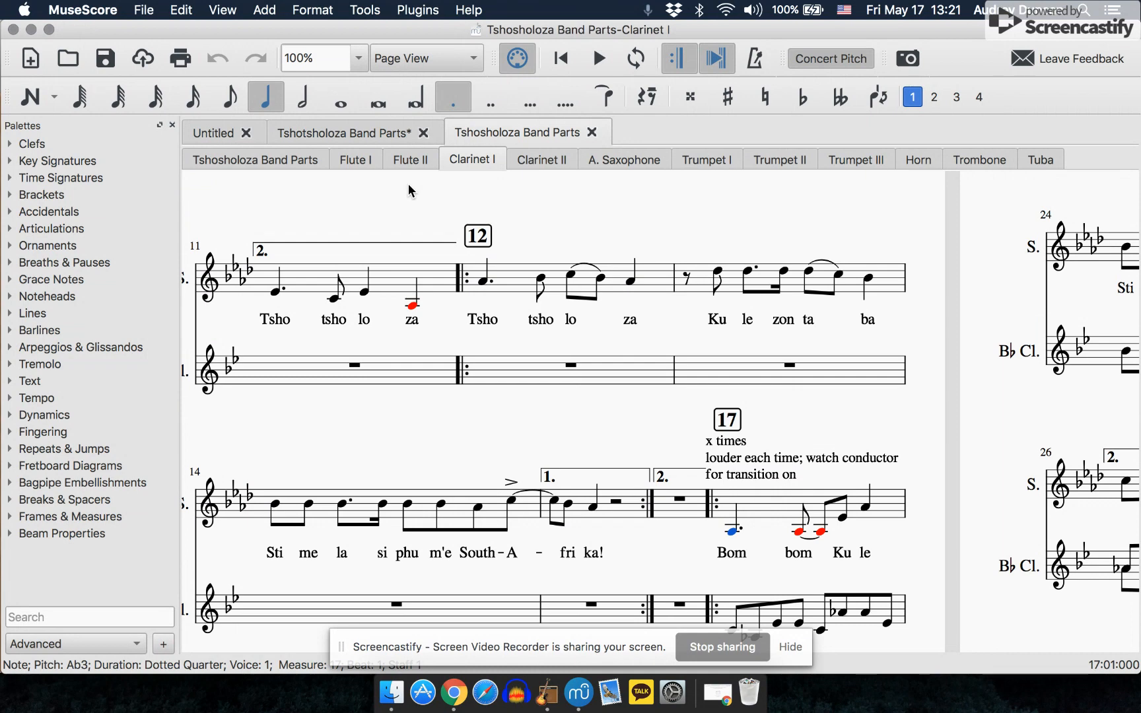
Open the Tshotsholoza Band Parts full score and examine its instrument staves from Voice down to Stamp
left_click(384, 136)
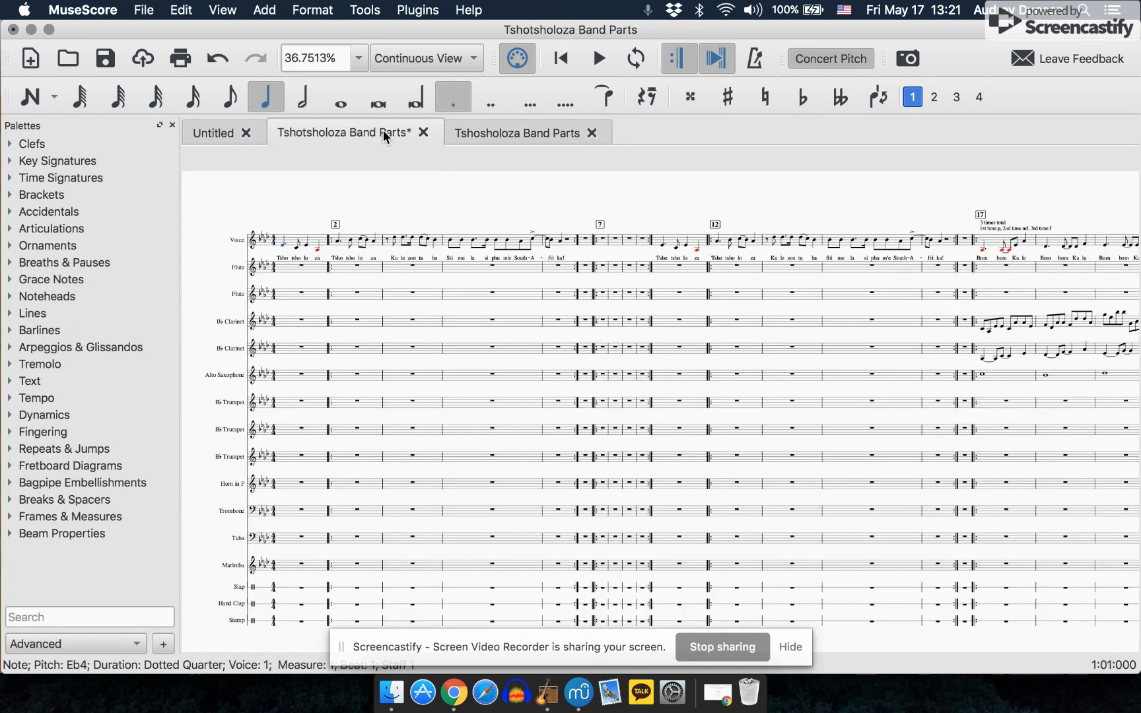
scroll(494, 339, "down", 3)
scroll(595, 332, "right", 2)
scroll(622, 331, "up", 1)
scroll(623, 331, "left", 1)
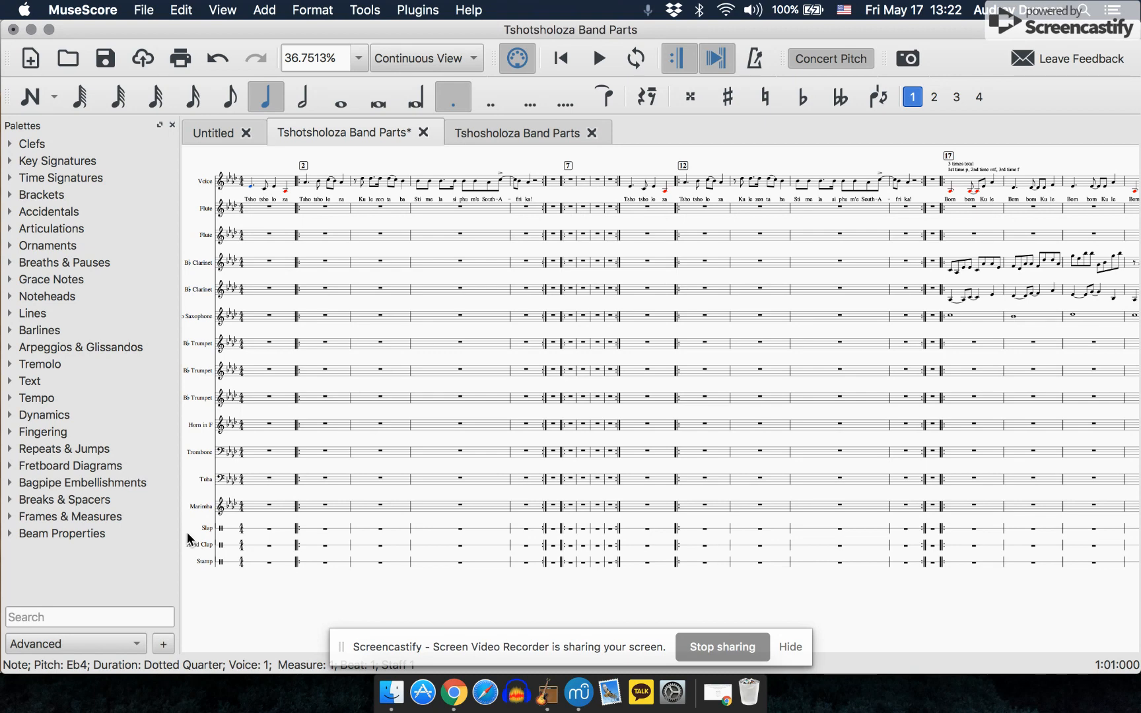
scroll(201, 211, "left", 3)
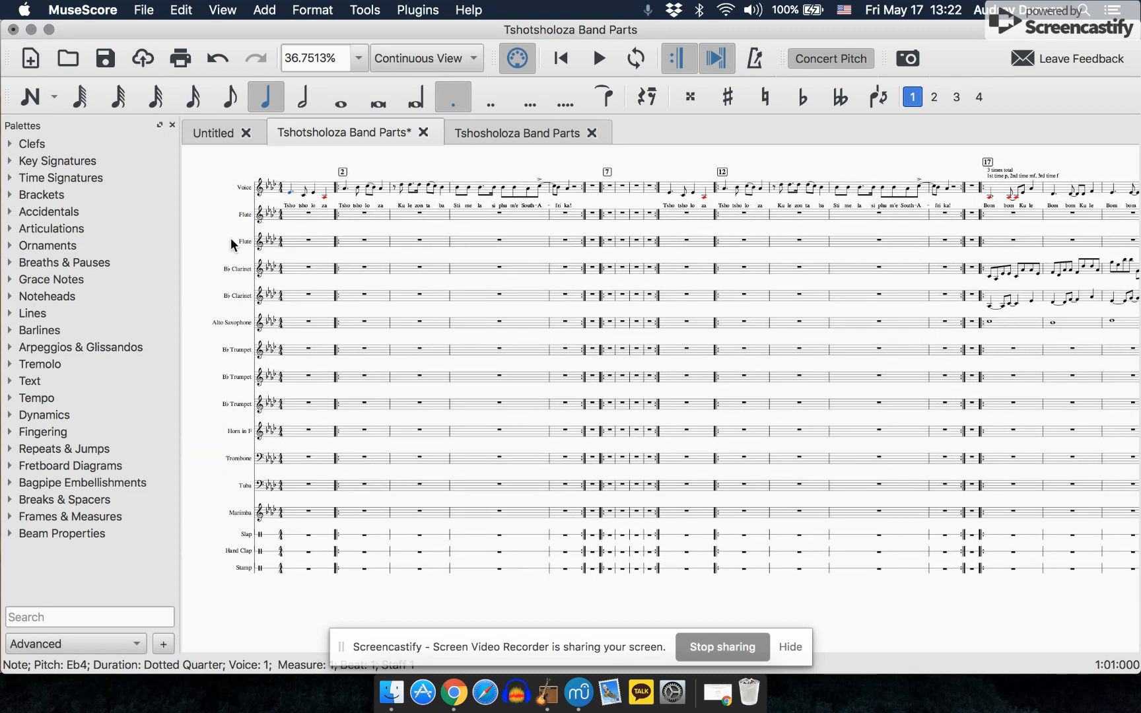
Start a new score titled "Steps", entering the composer's name and the copyright 2019
left_click(140, 9)
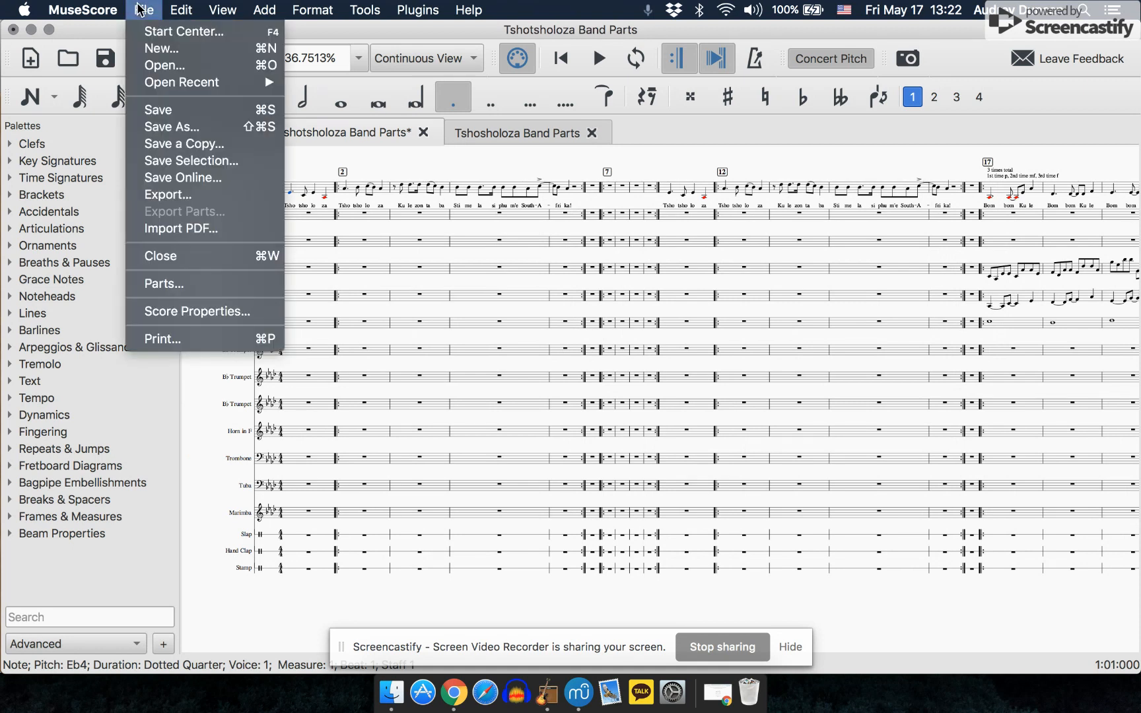
left_click(161, 52)
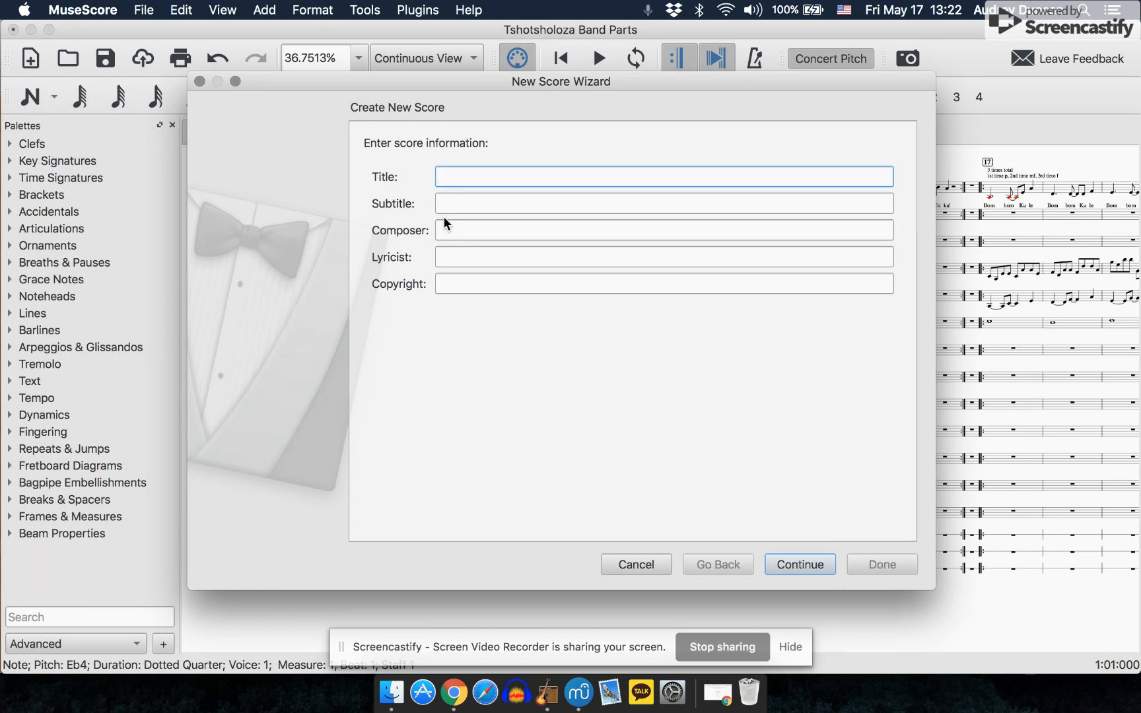
type("G")
key("BackSpace")
type("Steps")
left_click(450, 232)
type("ArDuncan")
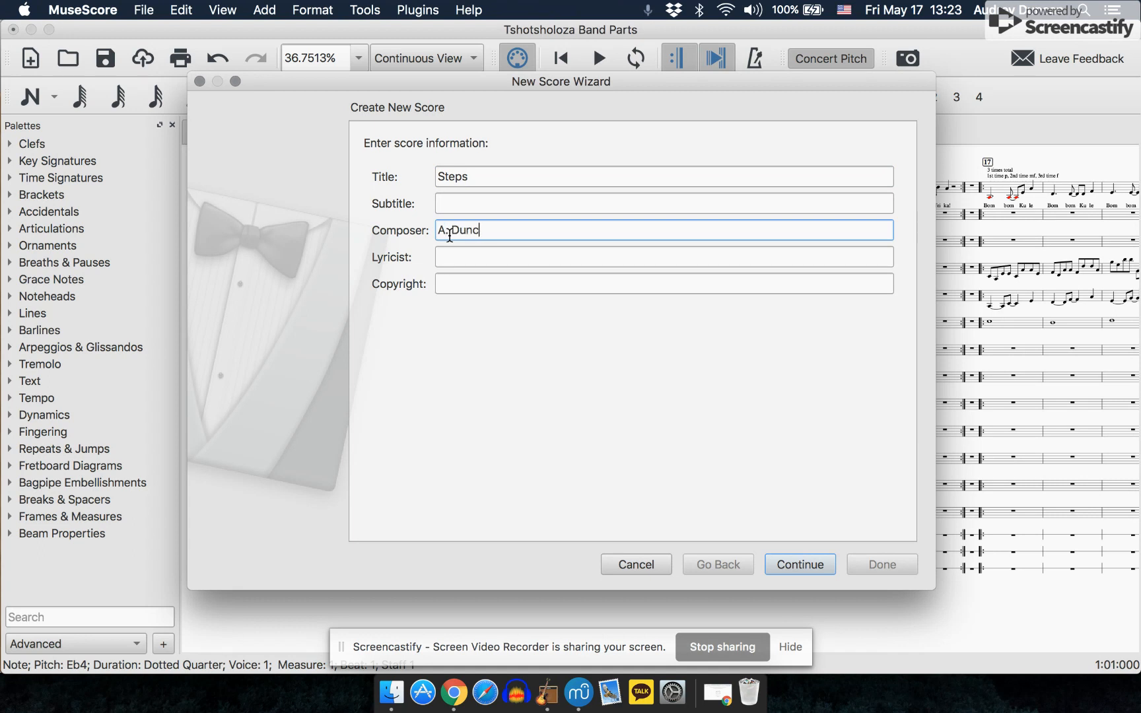
left_click(458, 285)
type("2019")
left_click(821, 565)
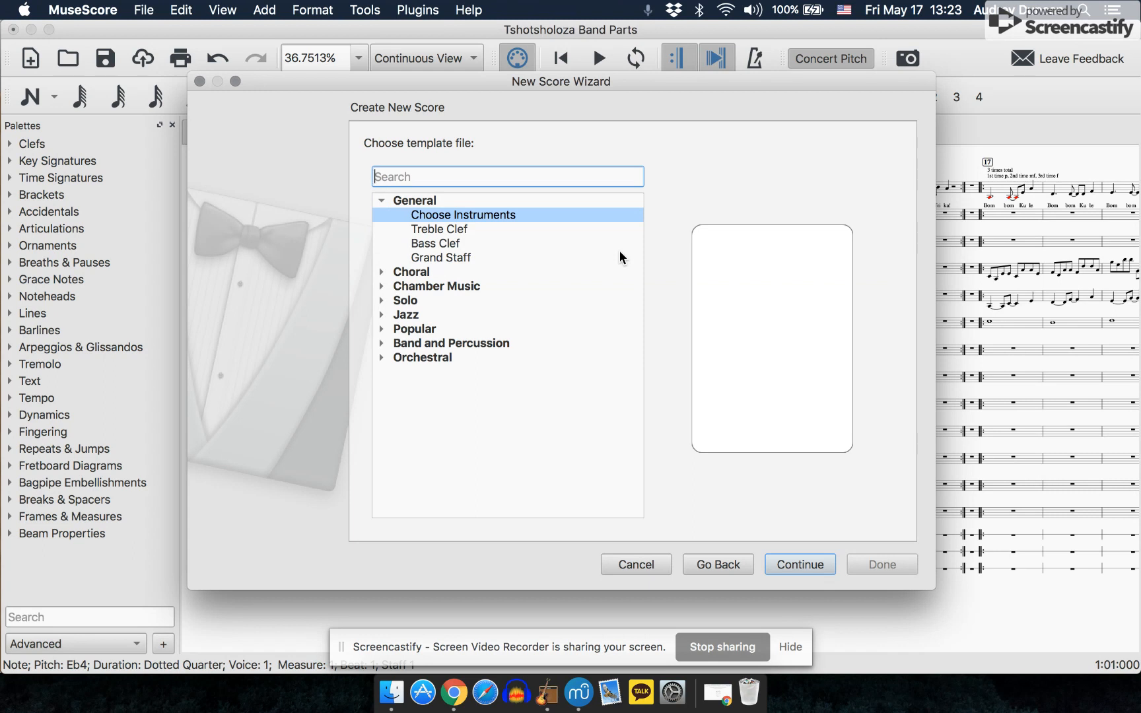
Browse the General and Choral template categories and proceed with the Choose Instruments template
double_click(397, 200)
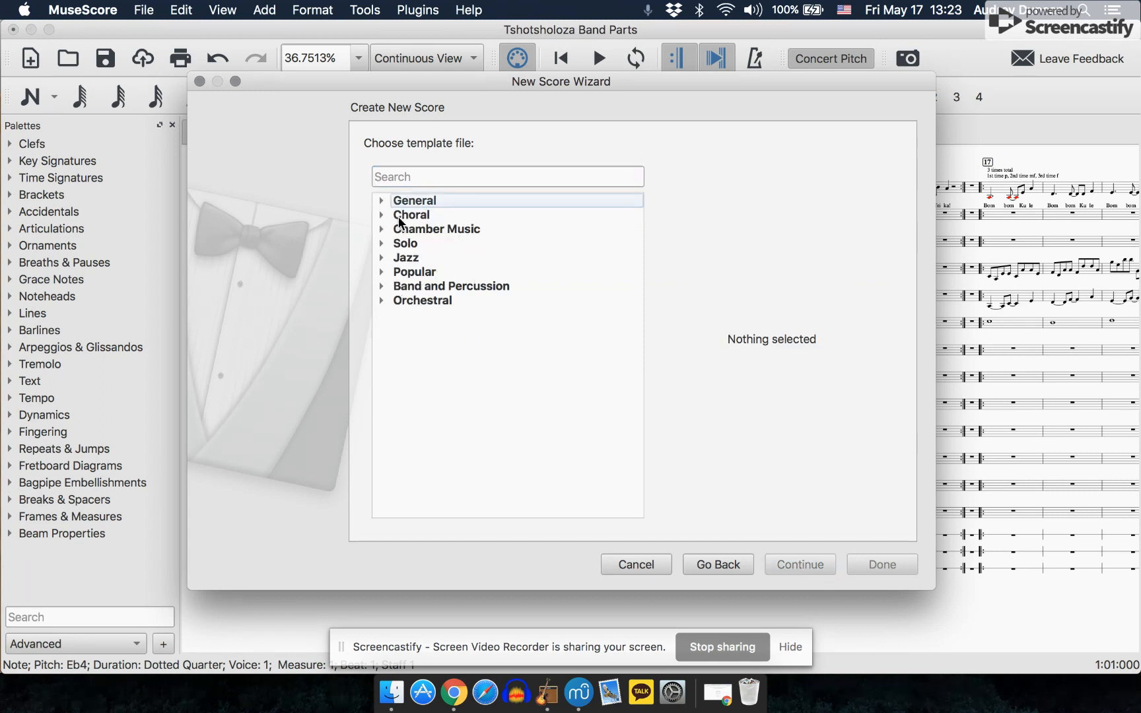
double_click(399, 218)
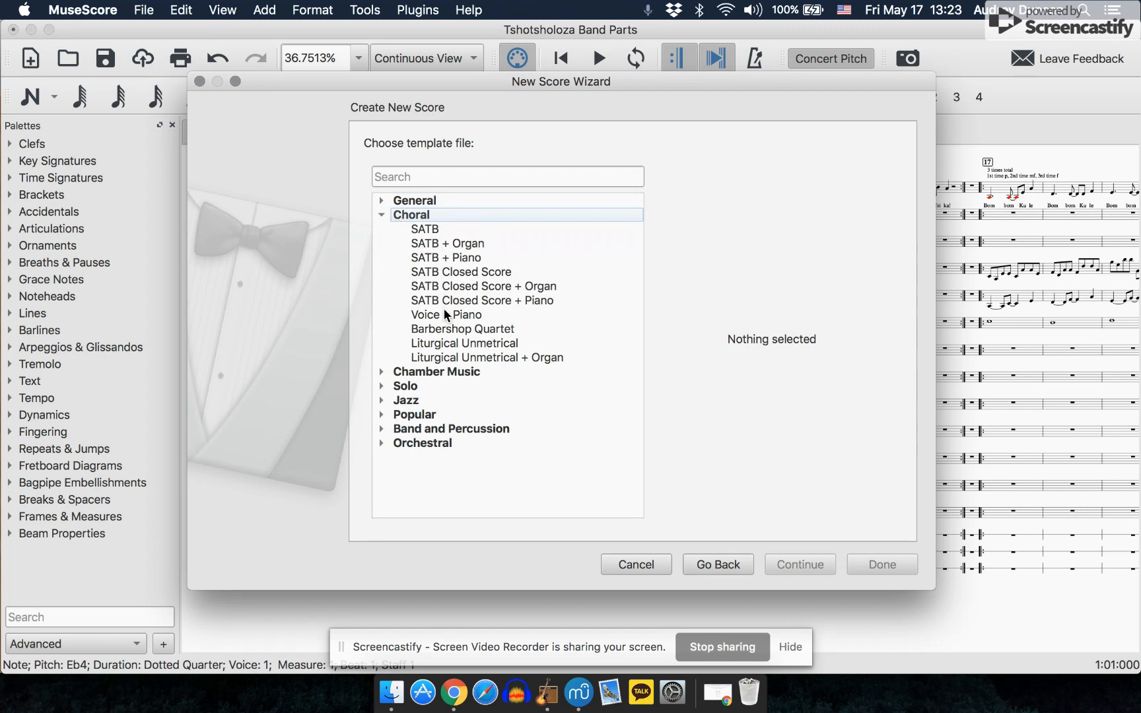
left_click(383, 210)
left_click(383, 201)
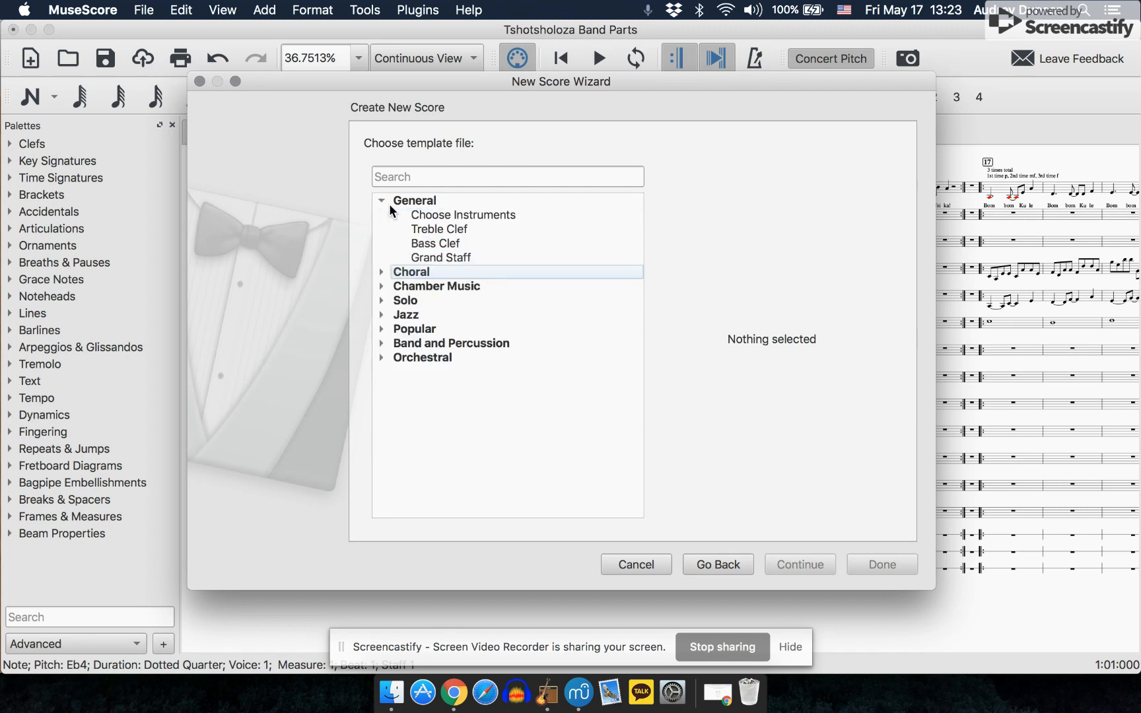
left_click(407, 211)
left_click(821, 565)
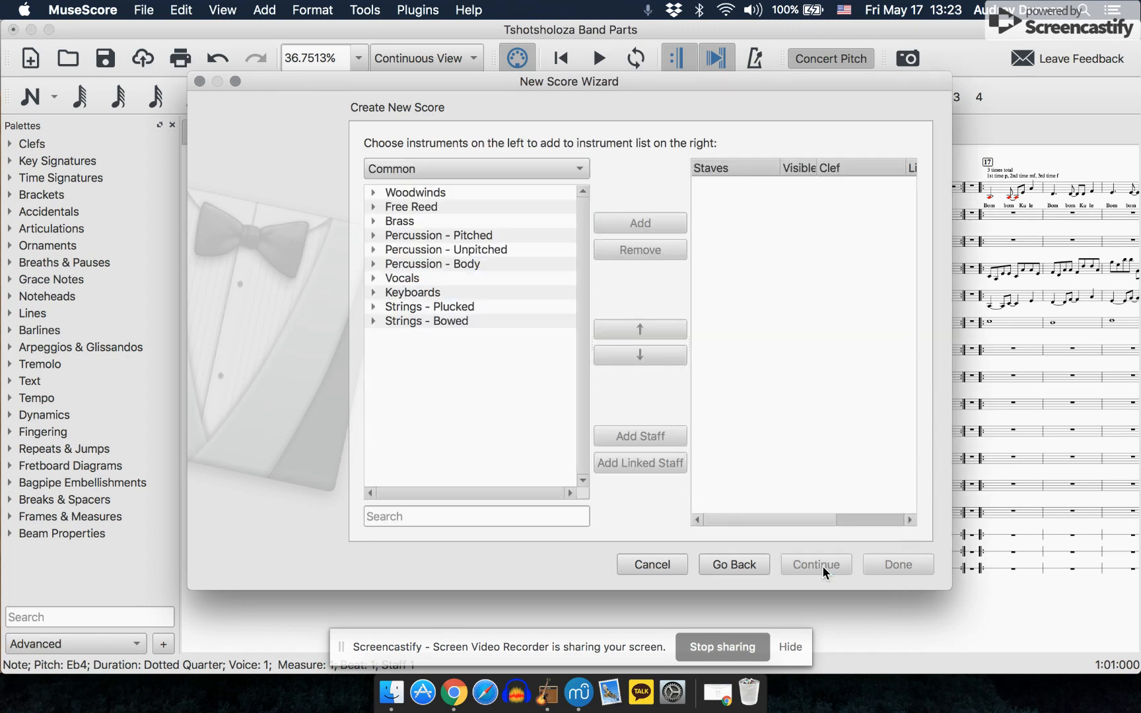
Add the Tenor and Alto vocal parts to the new score's instrument list
double_click(406, 280)
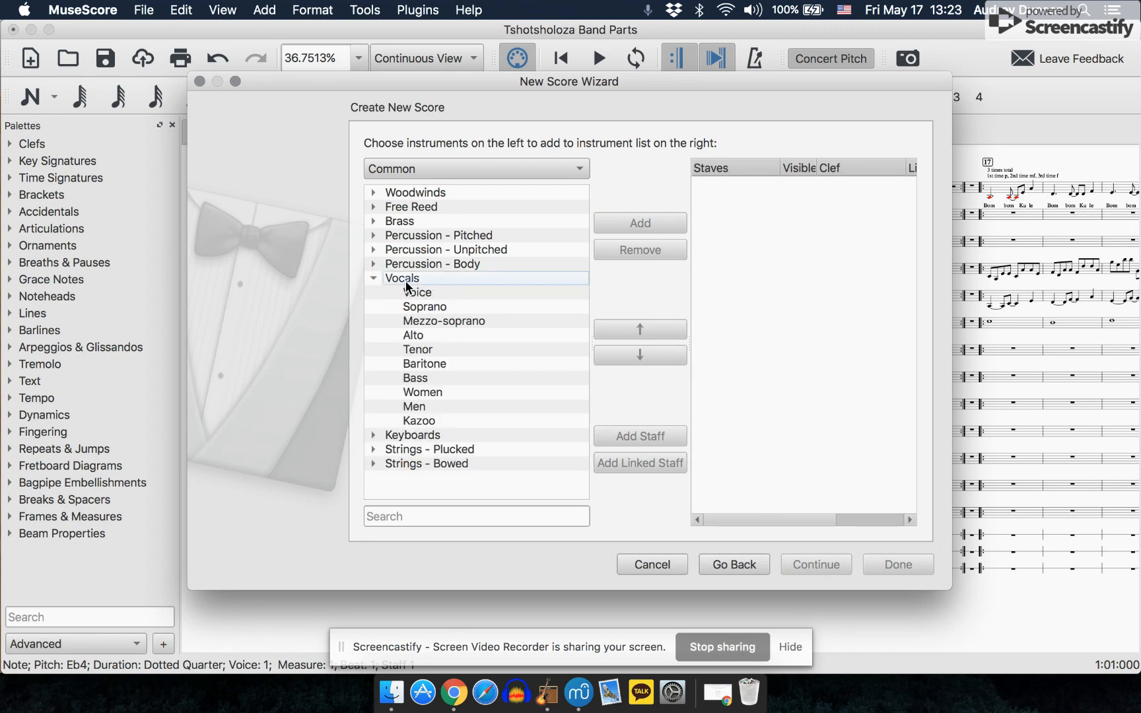
left_click(416, 349)
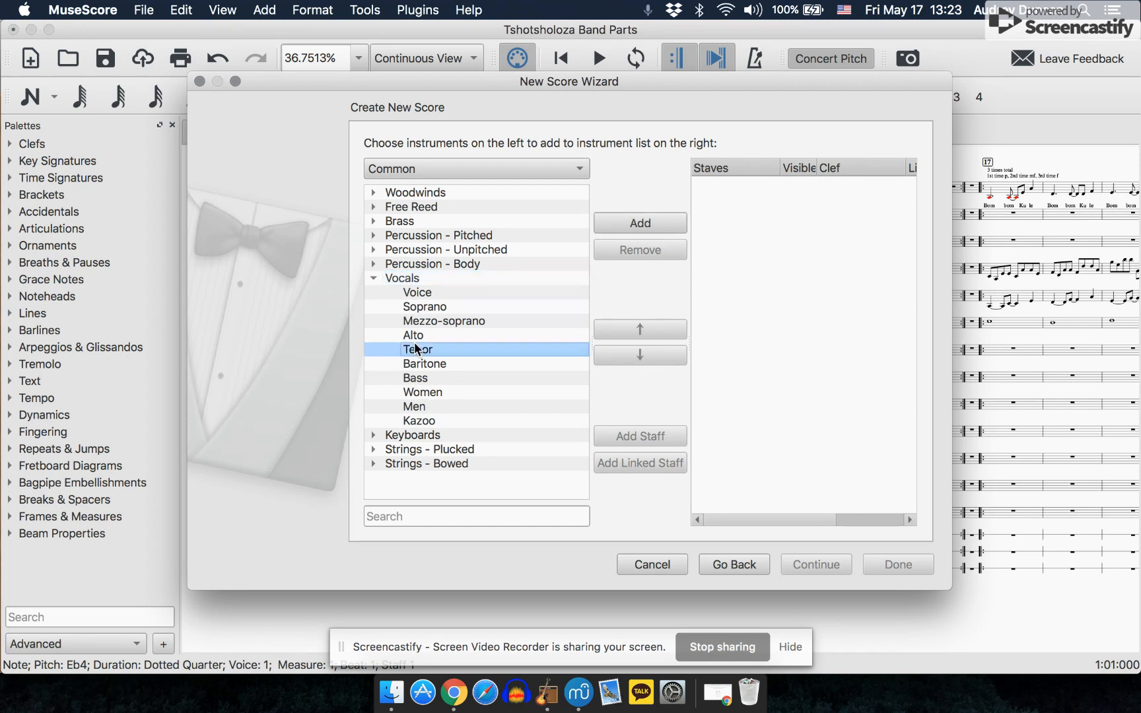
left_click(630, 216)
left_click(453, 333)
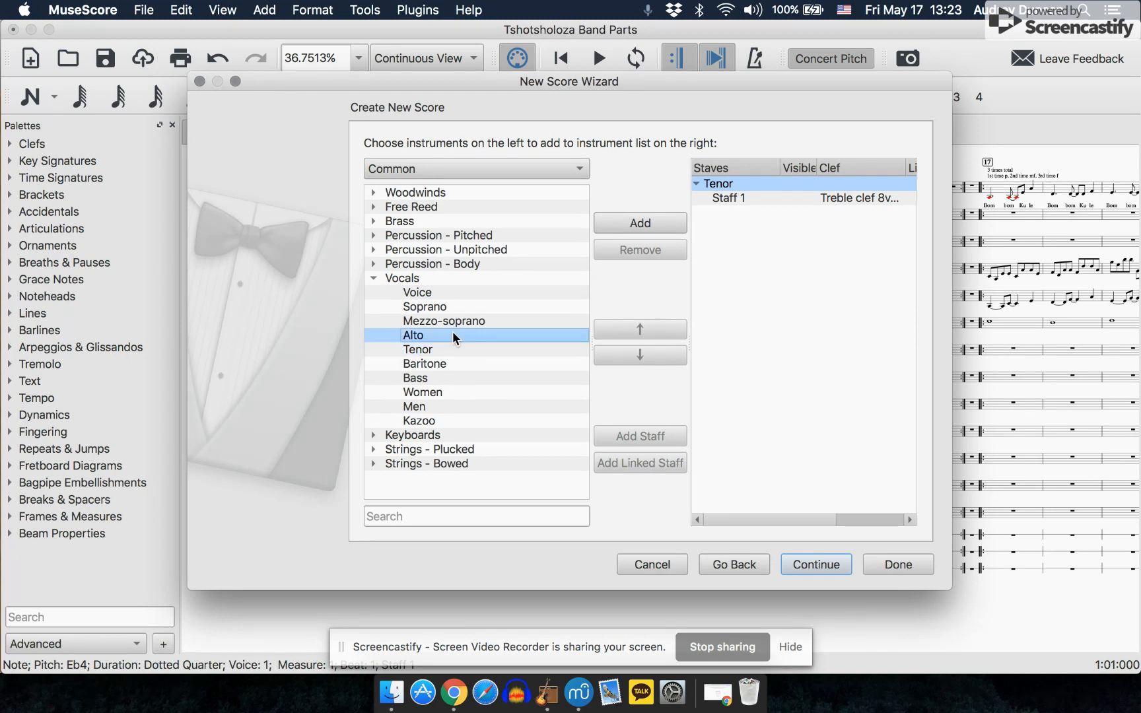
left_click(635, 225)
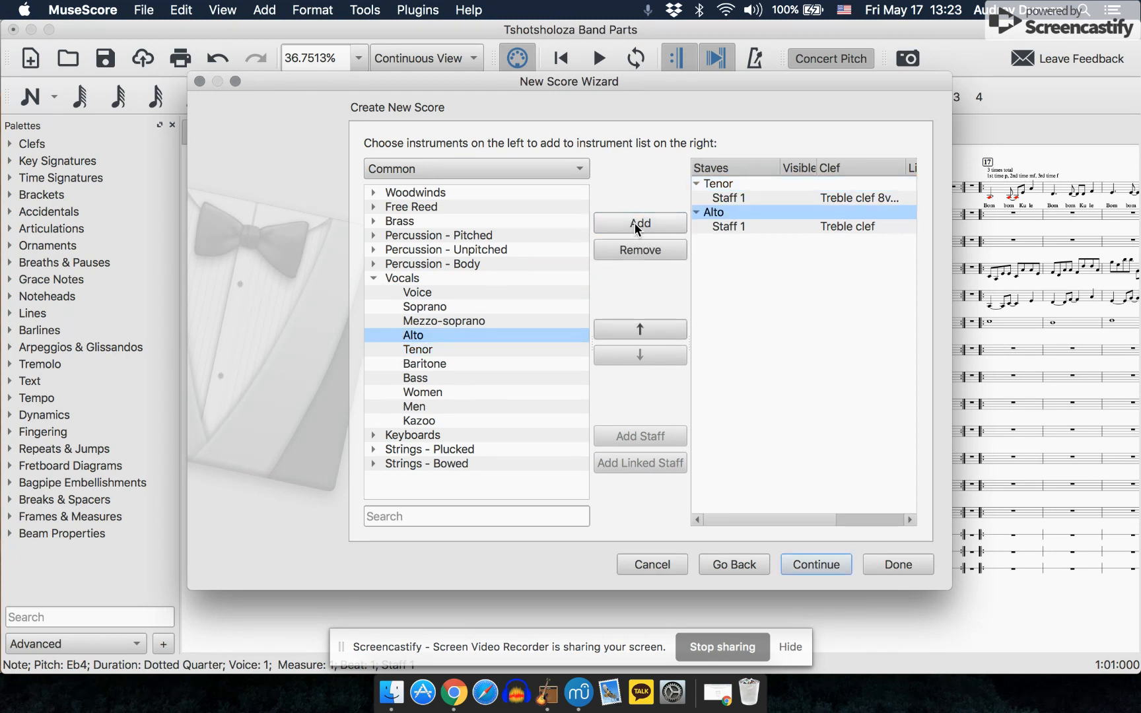
Add the Stamp and Hand Clap body percussion instruments, placing Hand Clap above Stamp
left_click(374, 279)
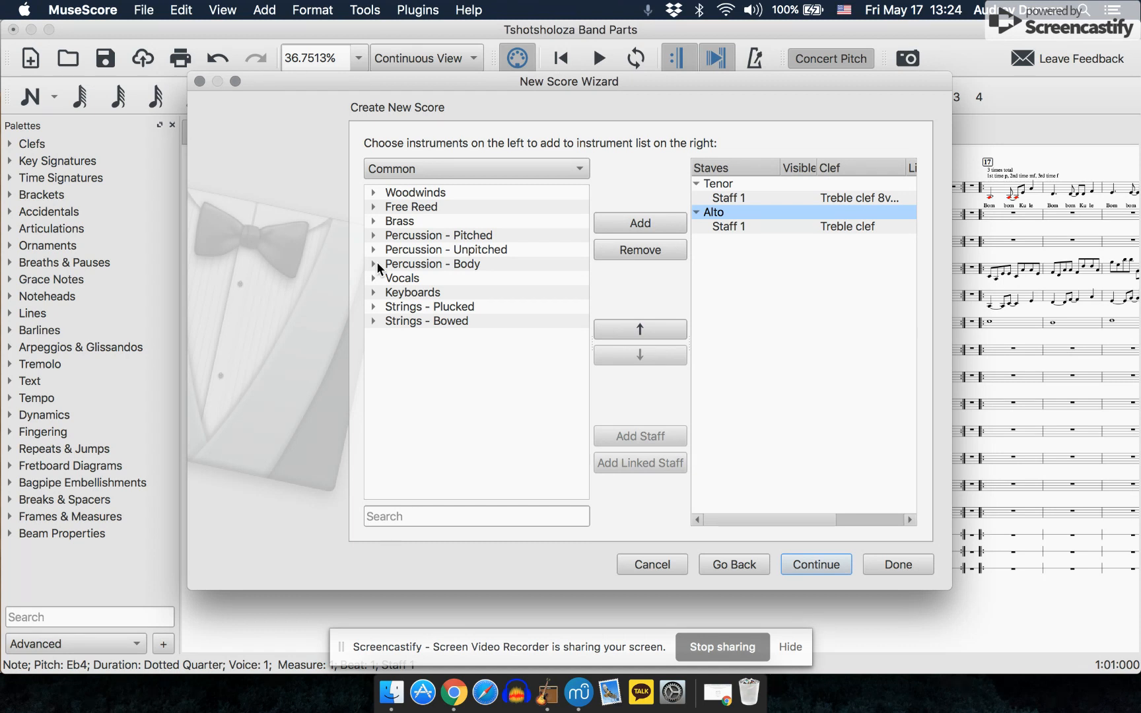
left_click(375, 263)
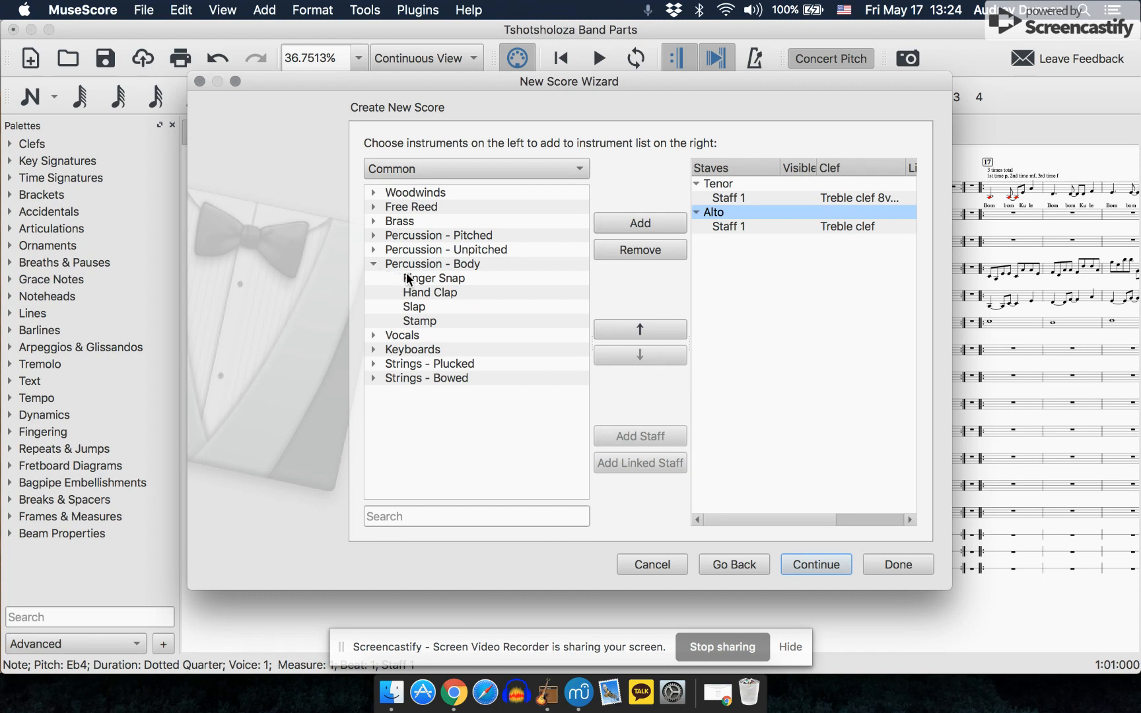
left_click(418, 321)
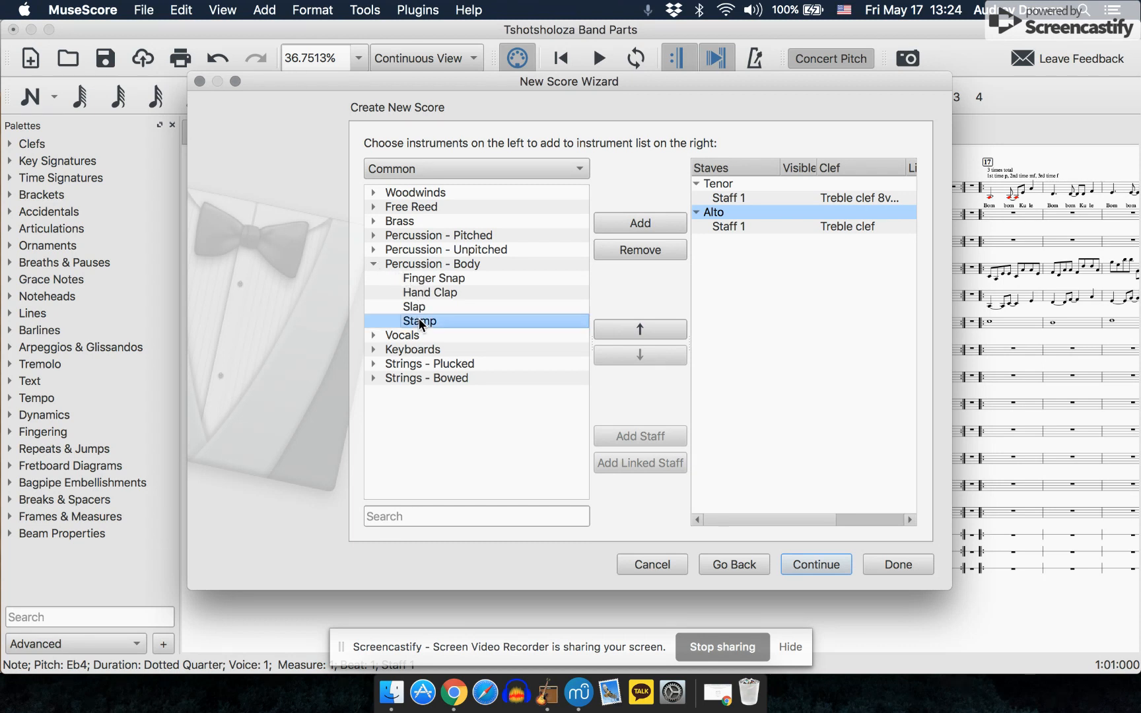
left_click(640, 224)
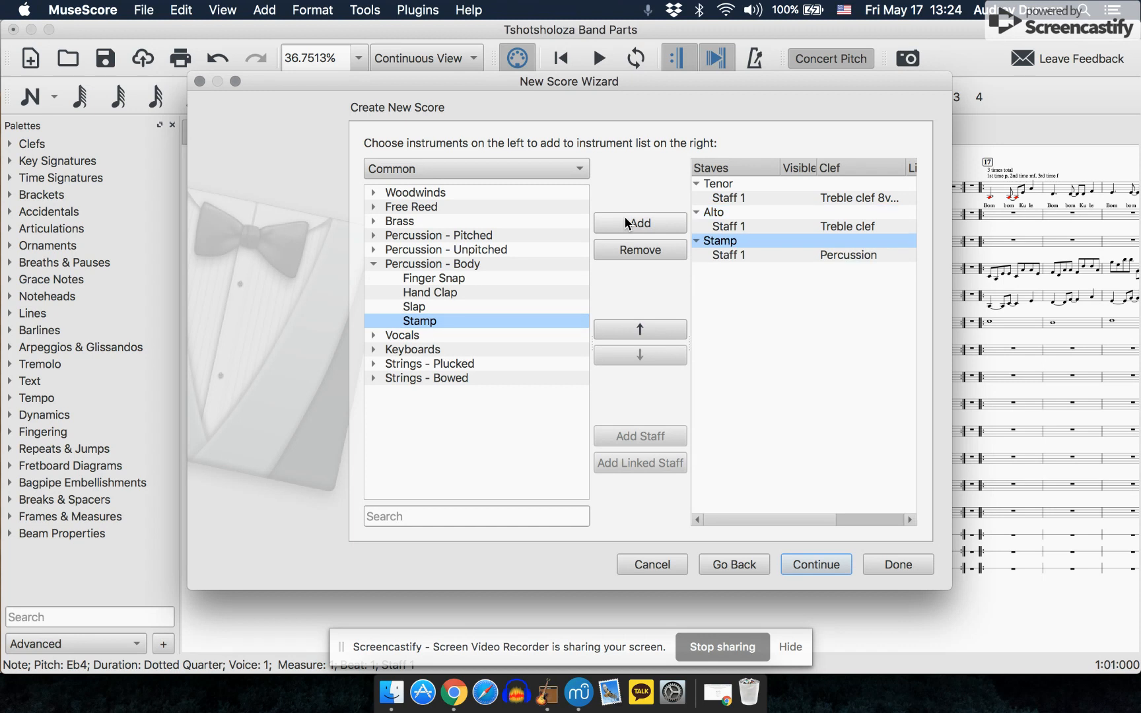
left_click(470, 294)
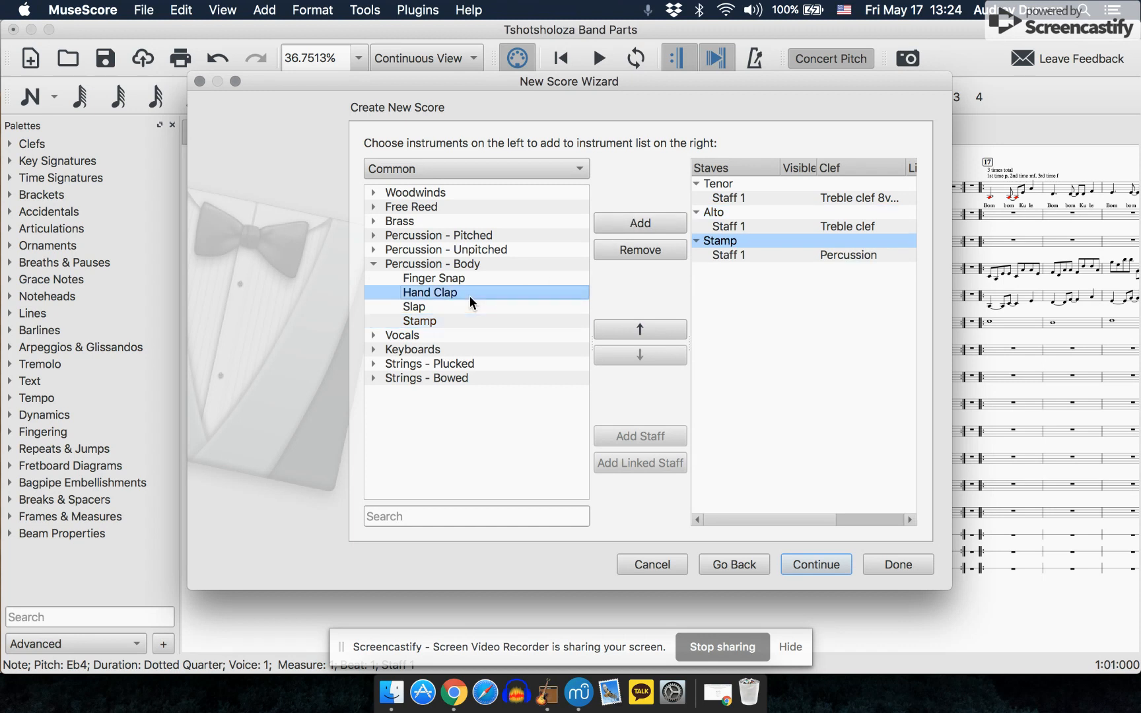
left_click(632, 221)
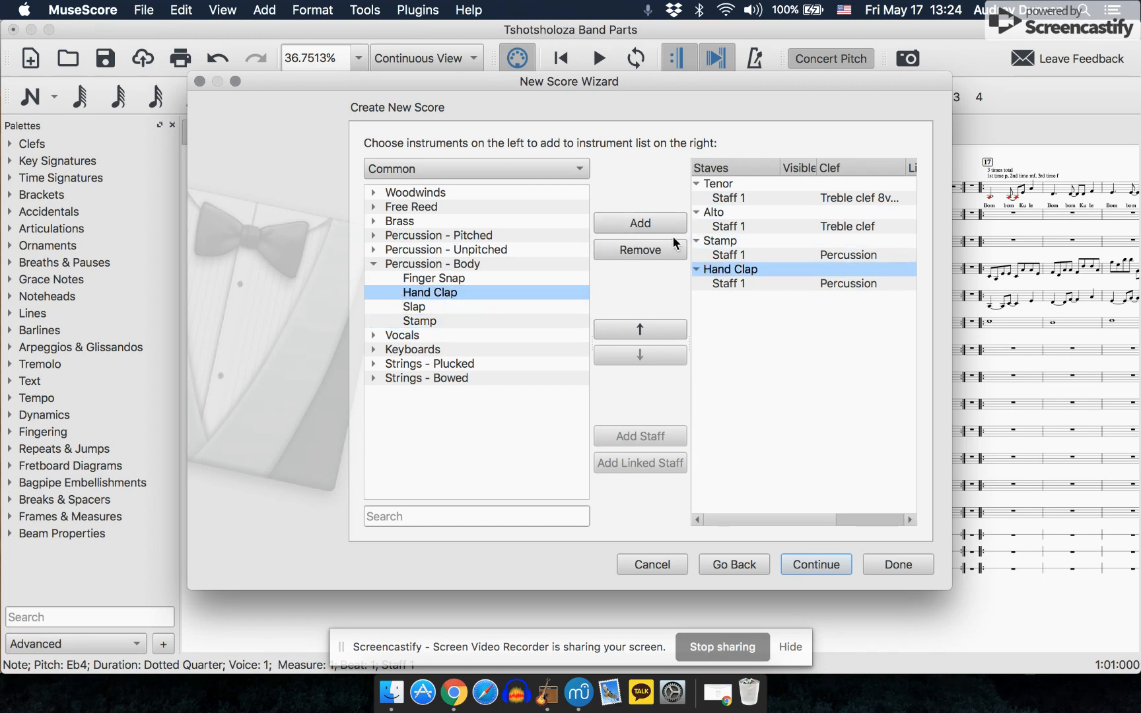
left_click(651, 327)
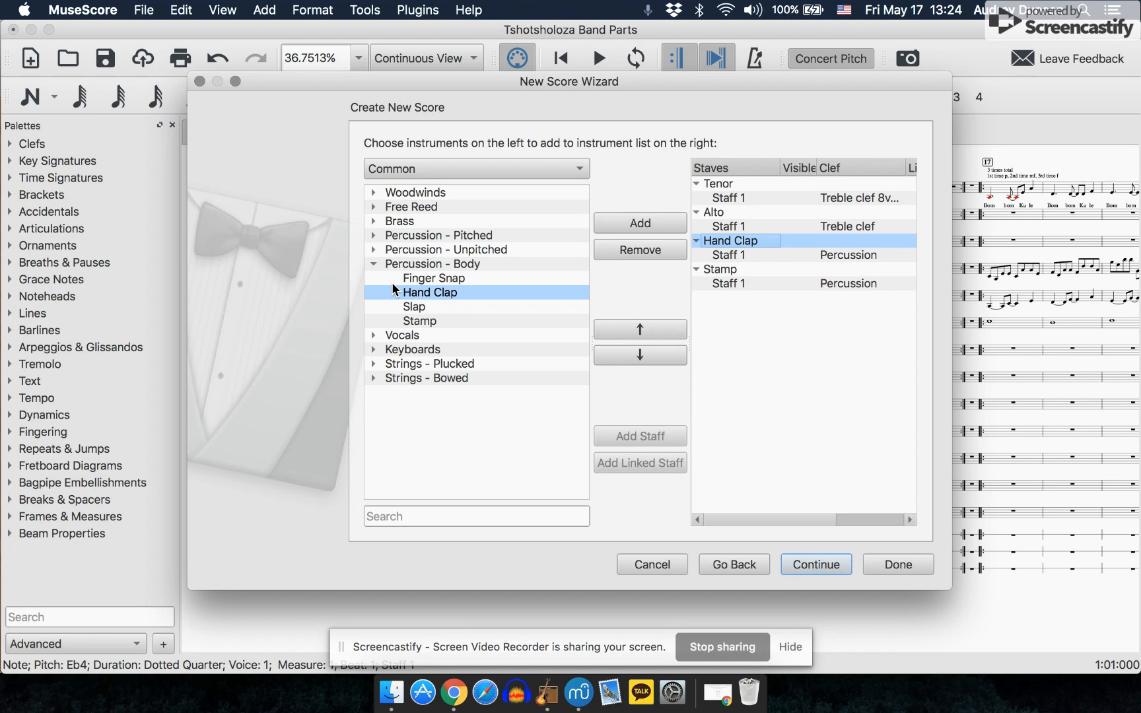
Add the Finger Snap instrument and move it above Hand Clap in the staves list
left_click(423, 278)
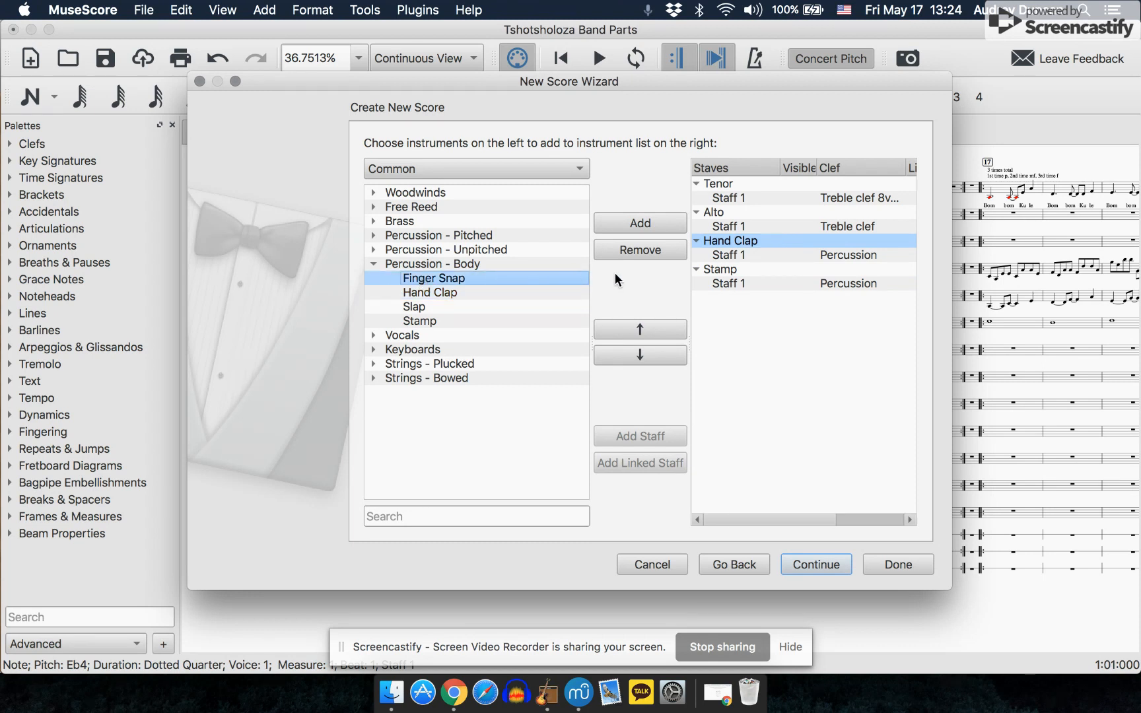
left_click(630, 223)
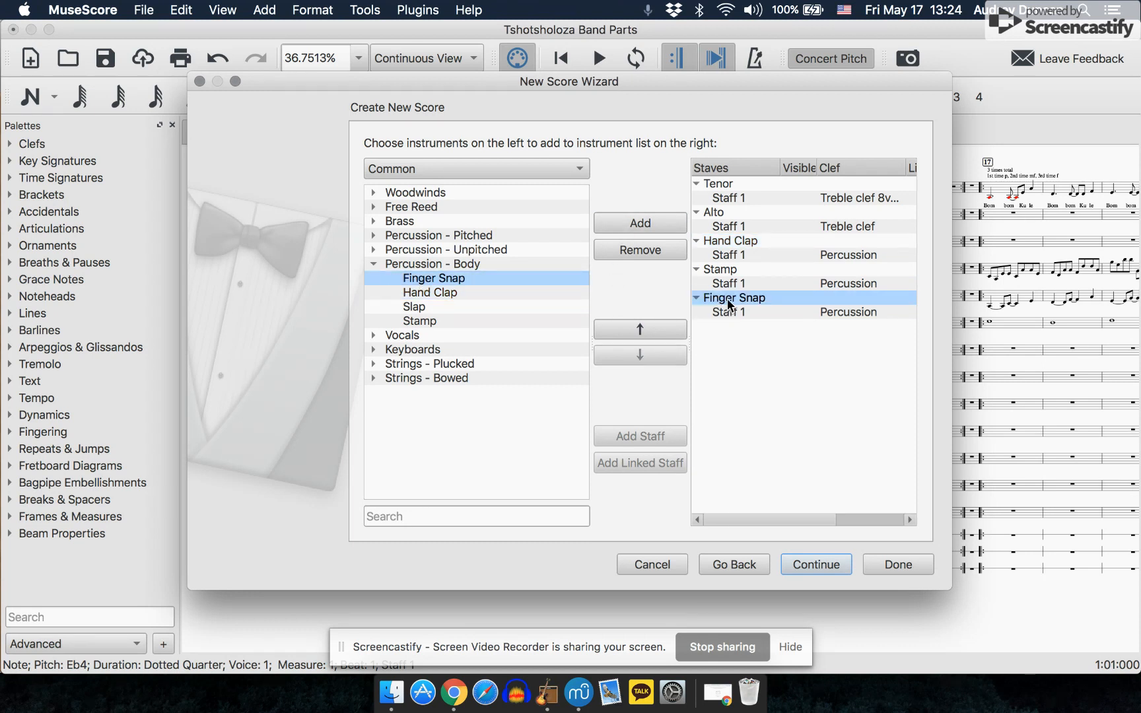
left_click(670, 323)
left_click(670, 324)
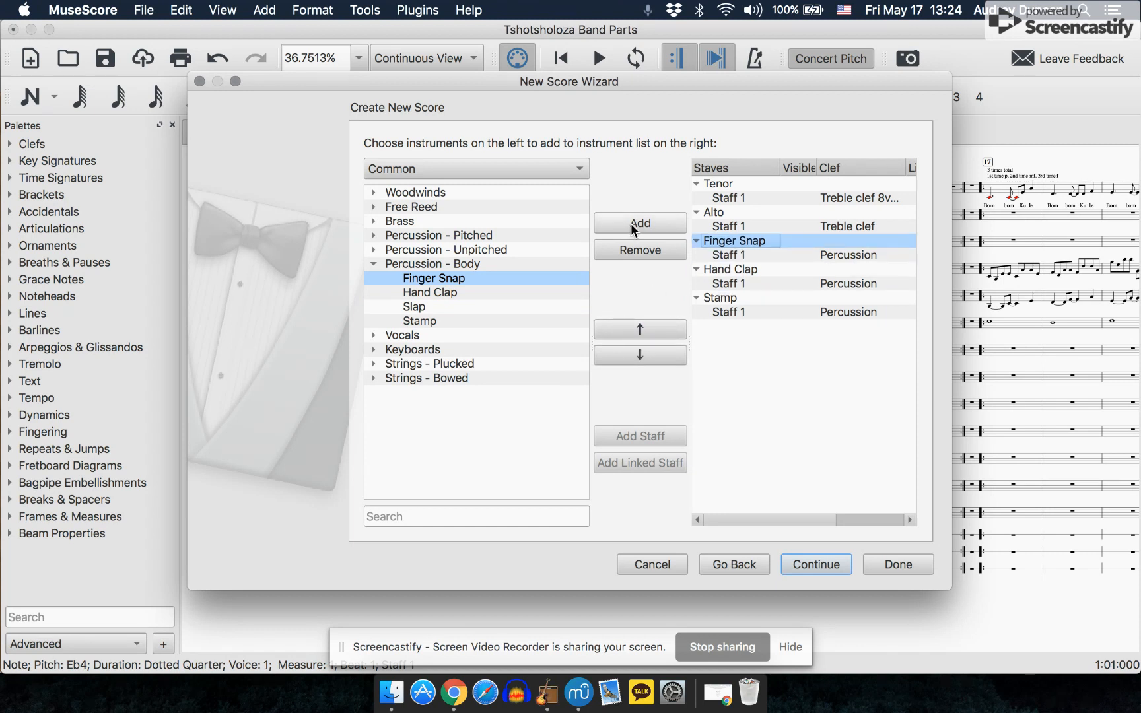
Add Wood Blocks from the unpitched percussion instruments to the new score
left_click(375, 264)
left_click(374, 250)
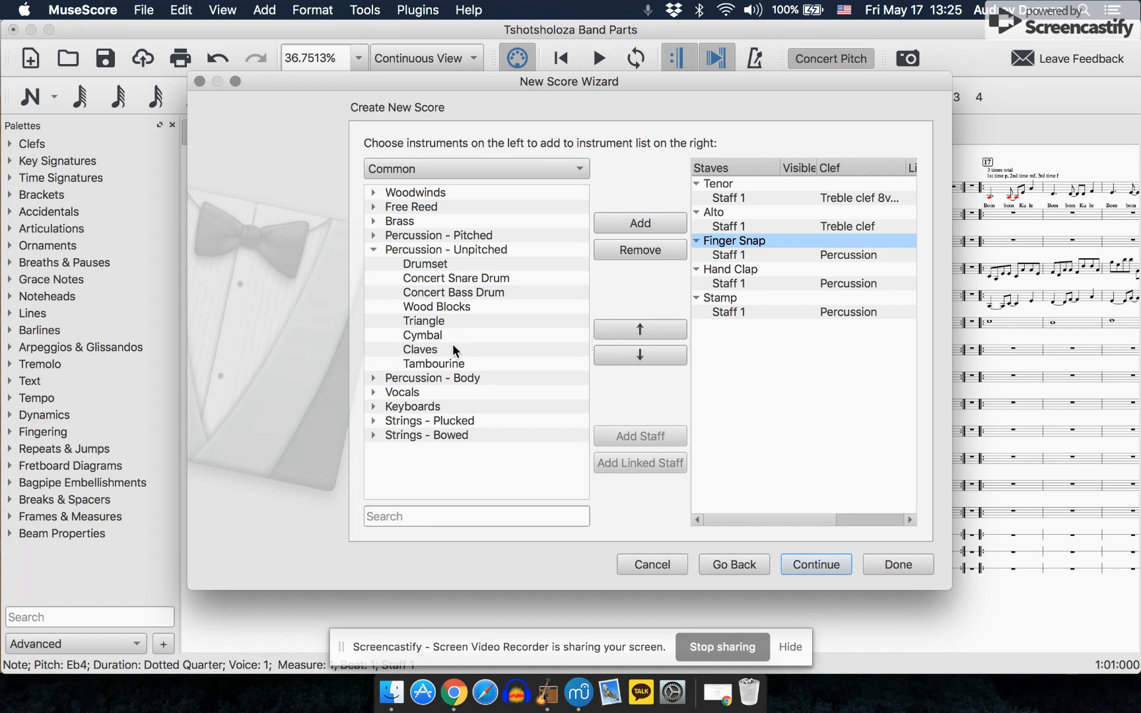
left_click(455, 308)
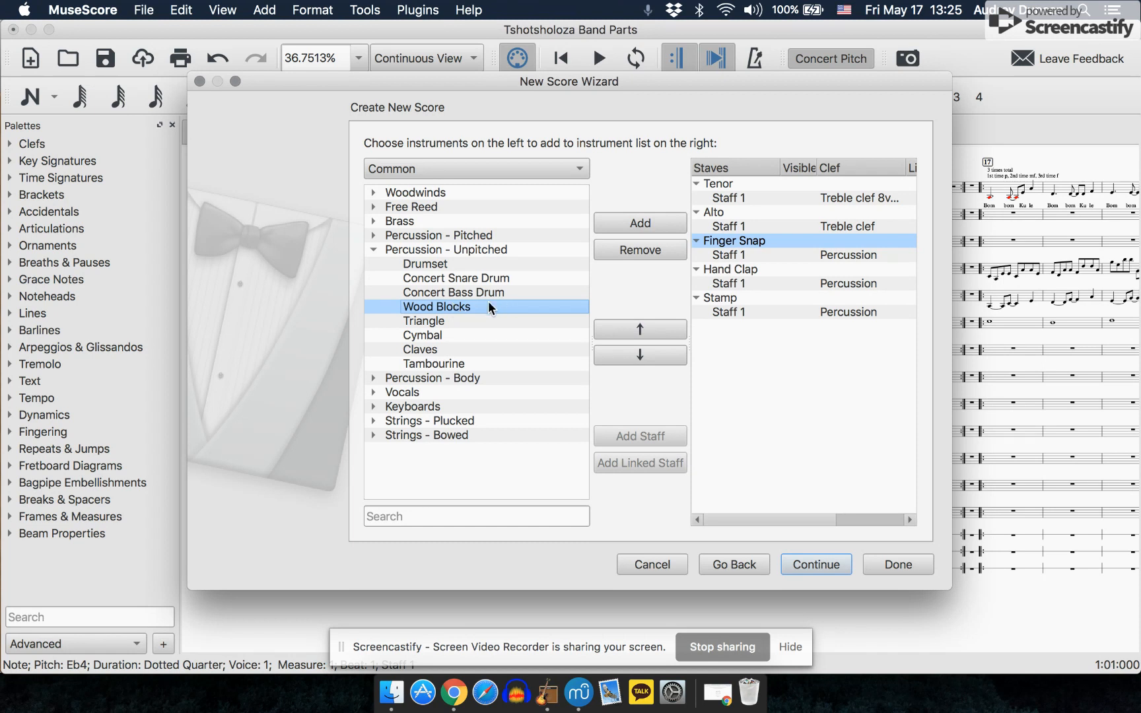
left_click(625, 224)
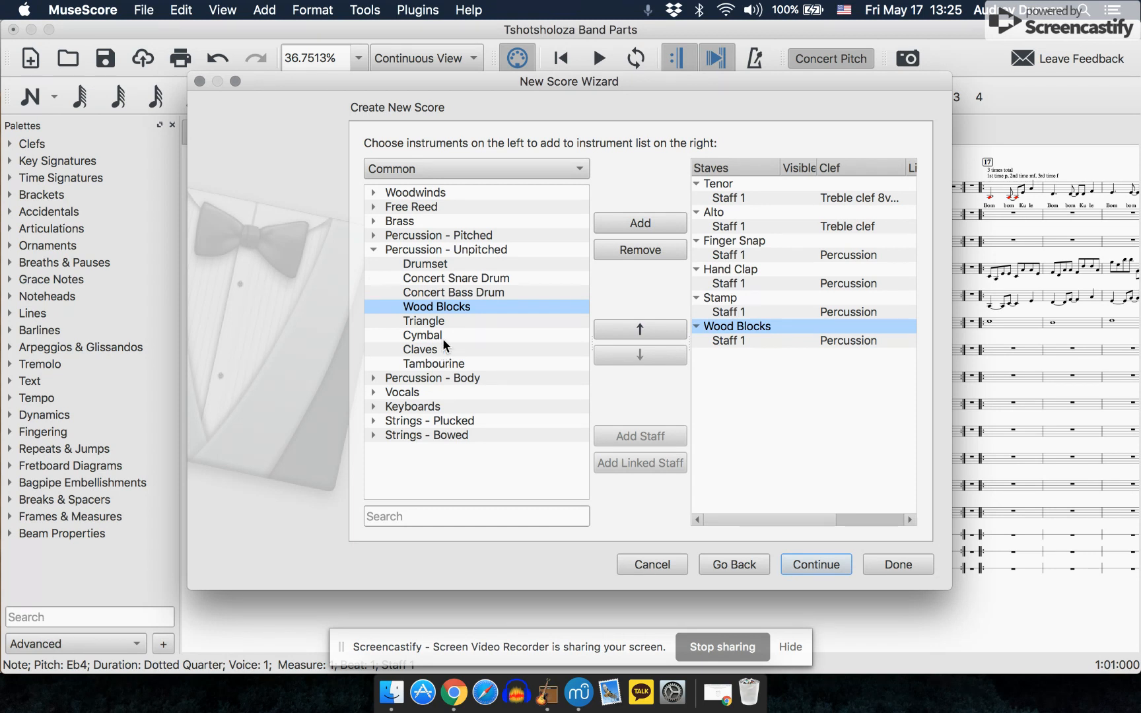
Add Marimba (Grand Staff) from the pitched percussion instruments and keep Stamp above Wood Blocks in the staves list
left_click(374, 251)
double_click(385, 236)
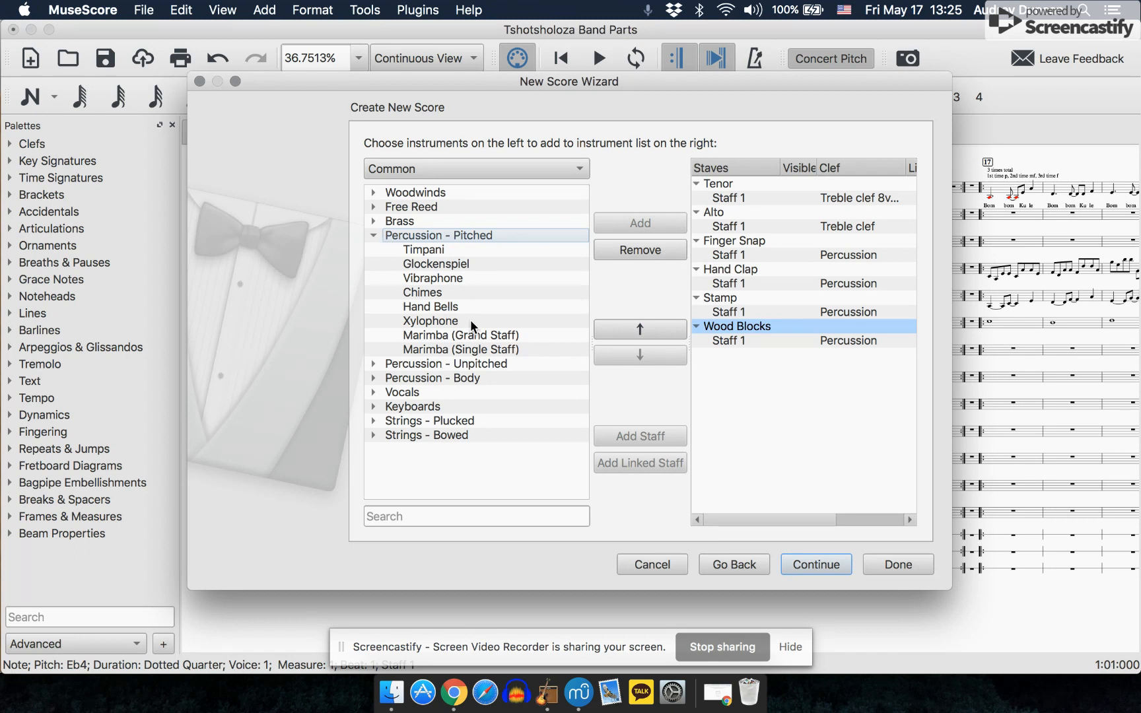
left_click(481, 334)
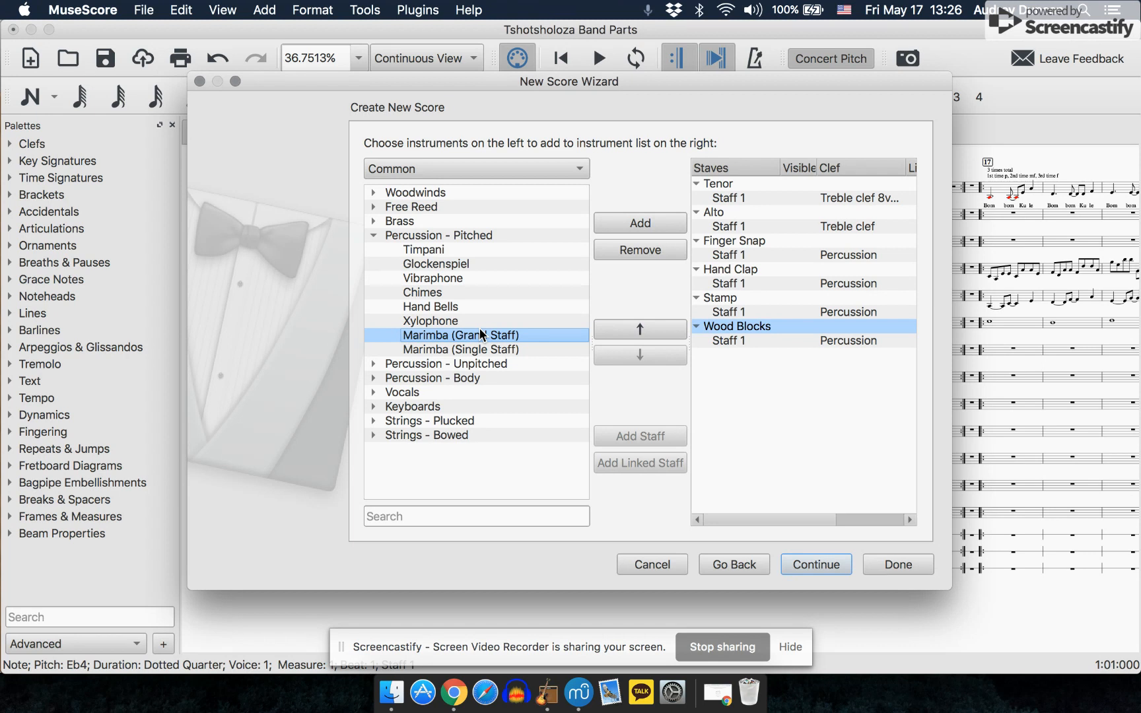
left_click(626, 329)
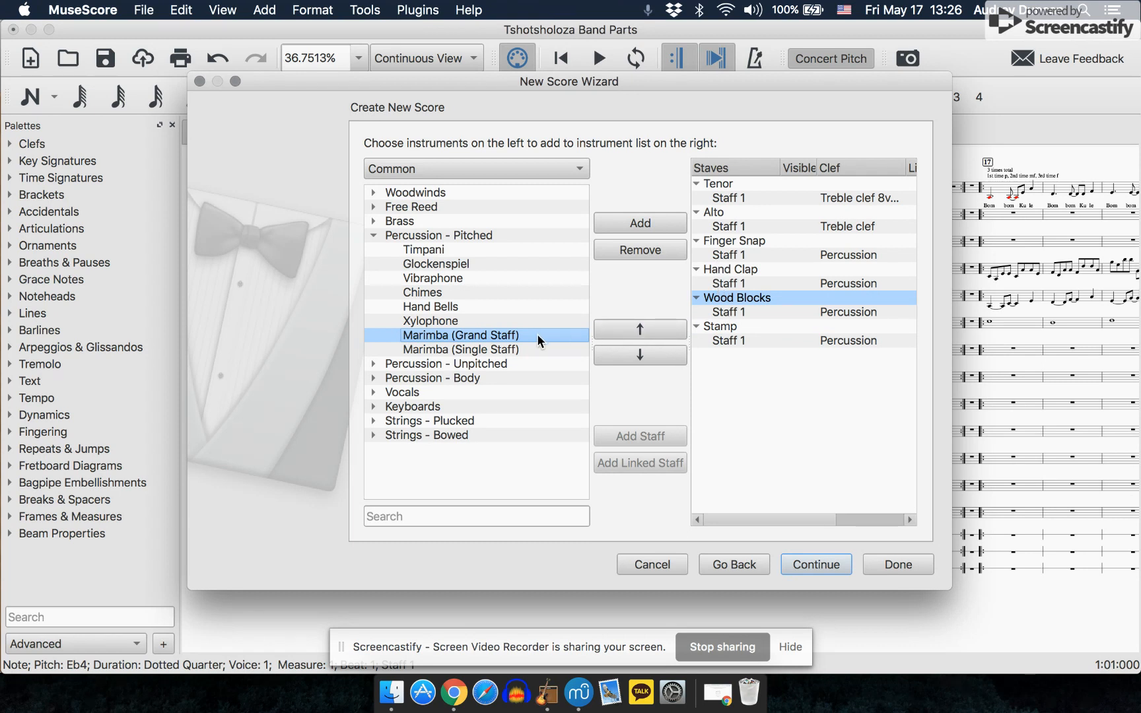
left_click(635, 223)
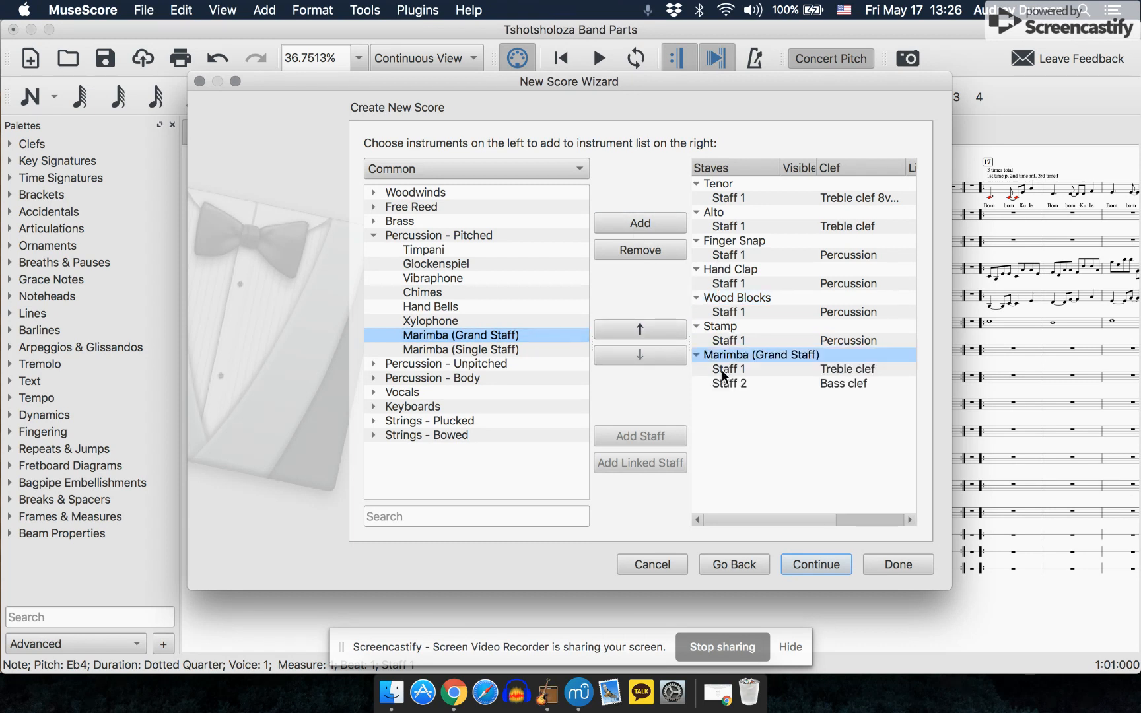
left_click(712, 326)
left_click(660, 329)
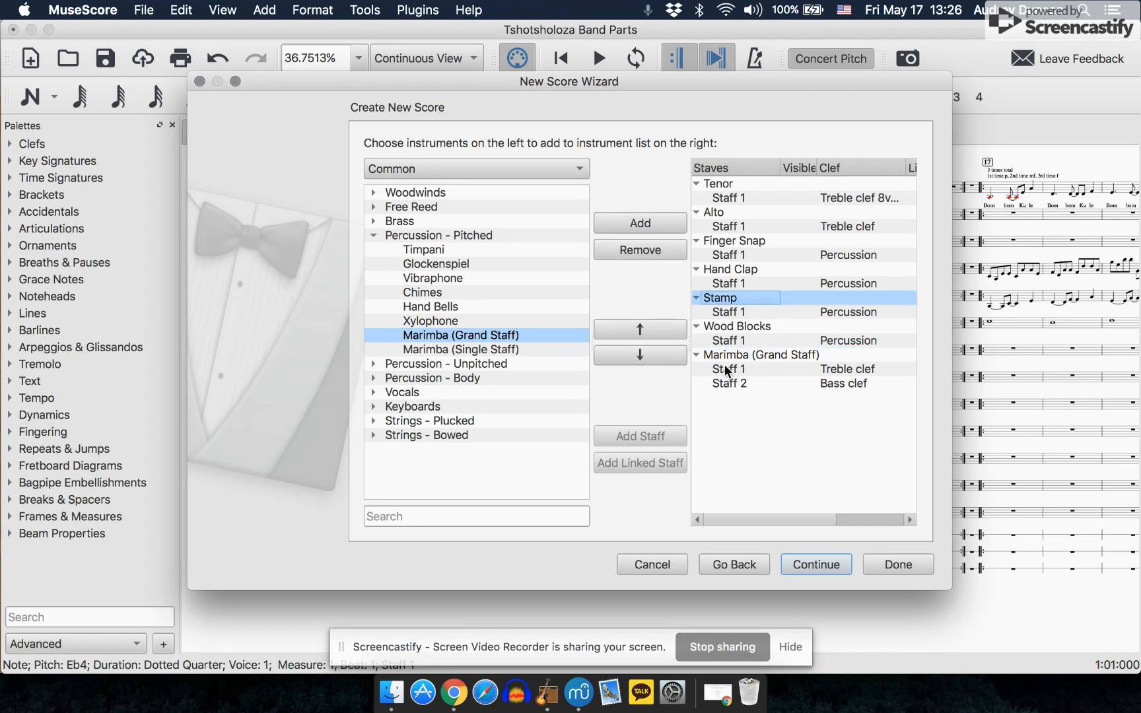
Add Bass Guitar from the plucked string instruments to the new score's instrument list
left_click(373, 235)
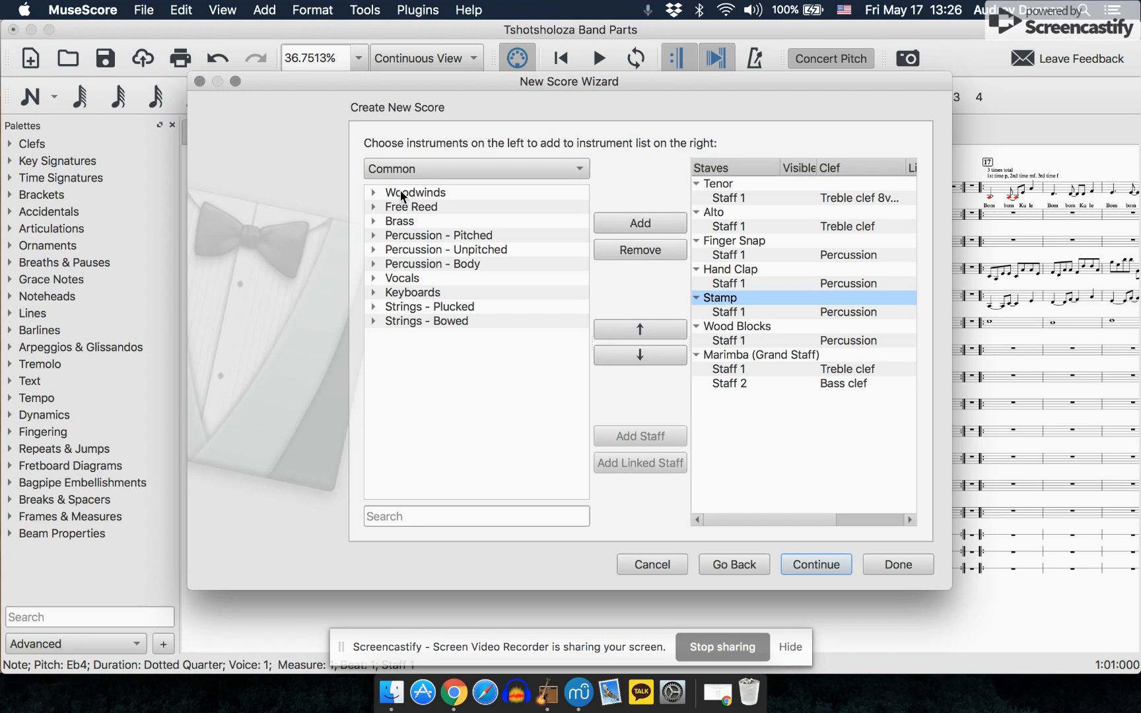
double_click(401, 222)
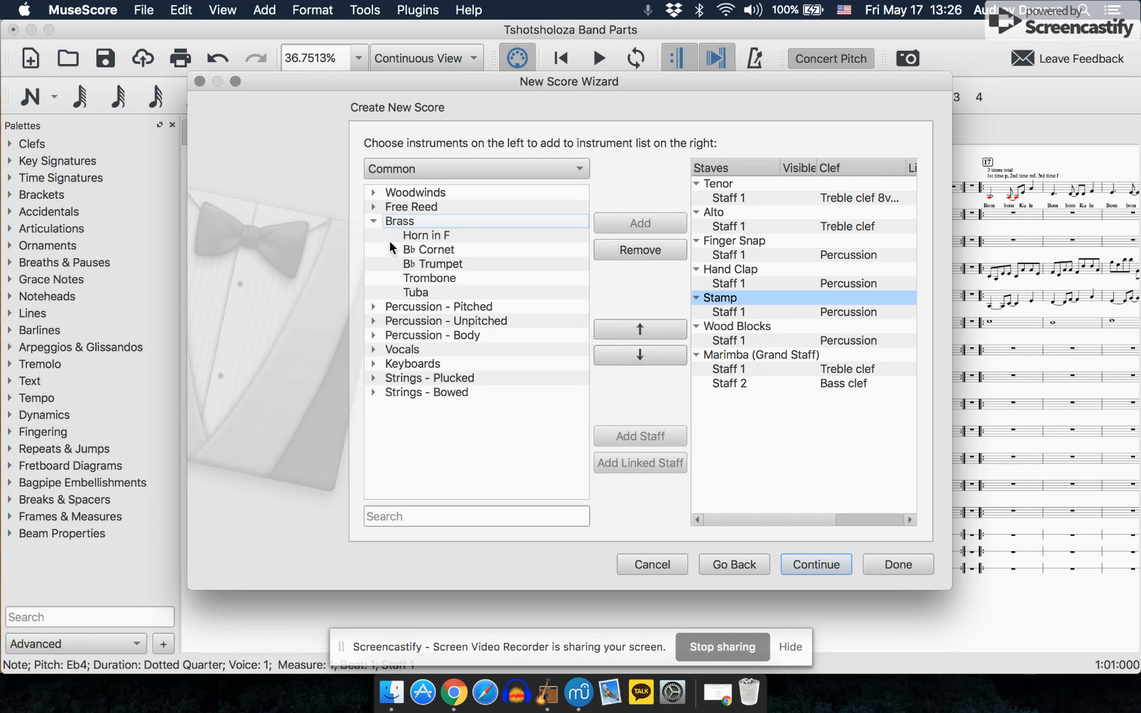
left_click(370, 221)
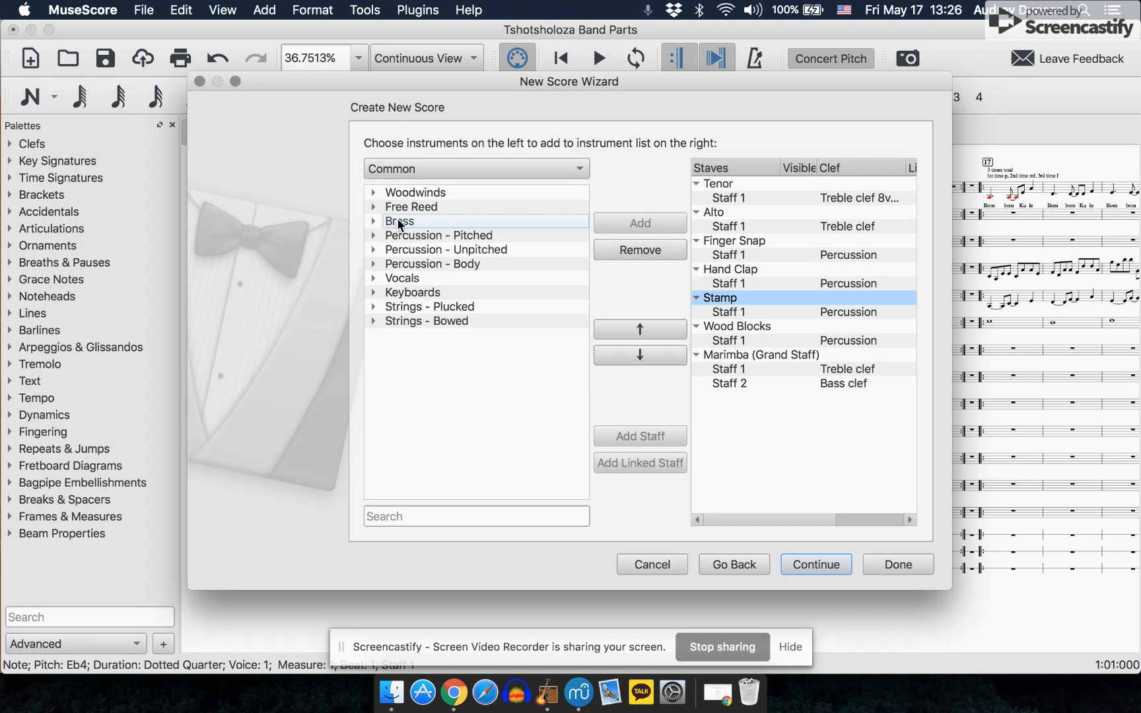
double_click(402, 305)
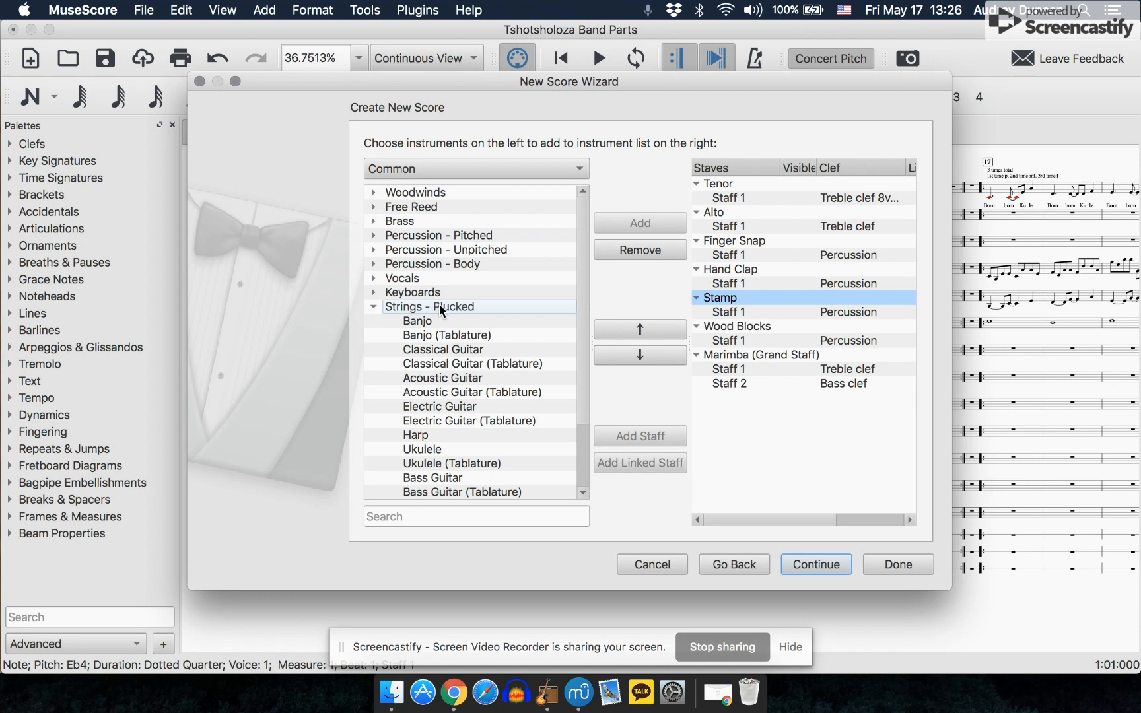
scroll(439, 303, "down", 3)
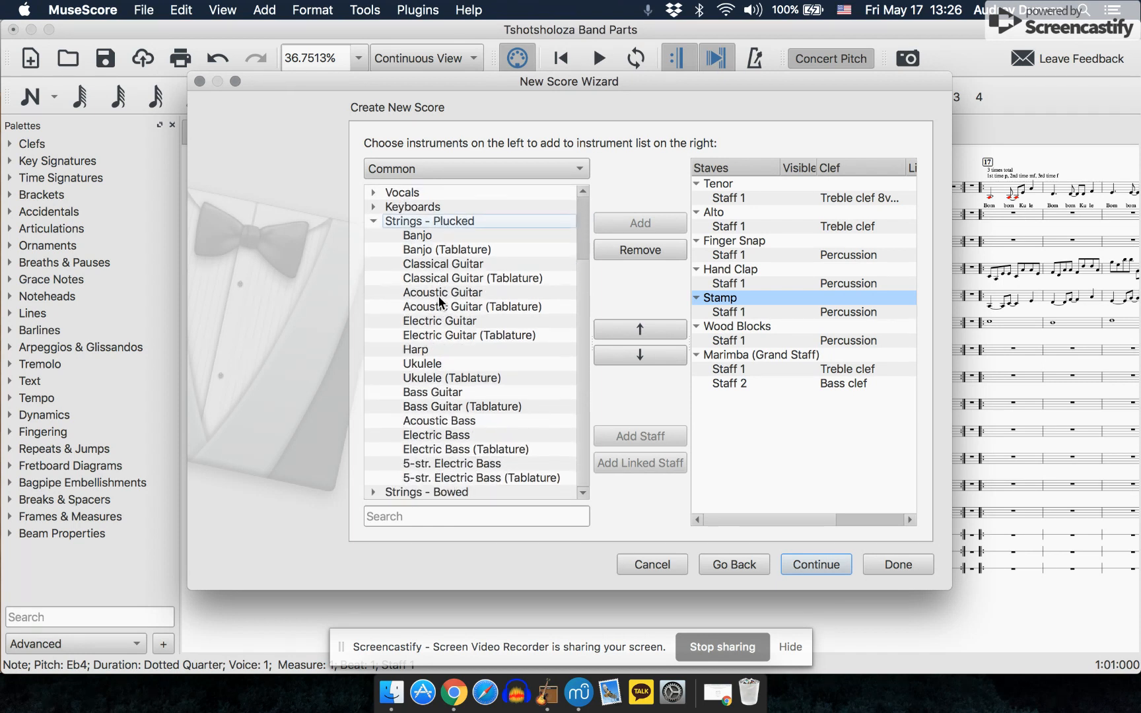
left_click(444, 394)
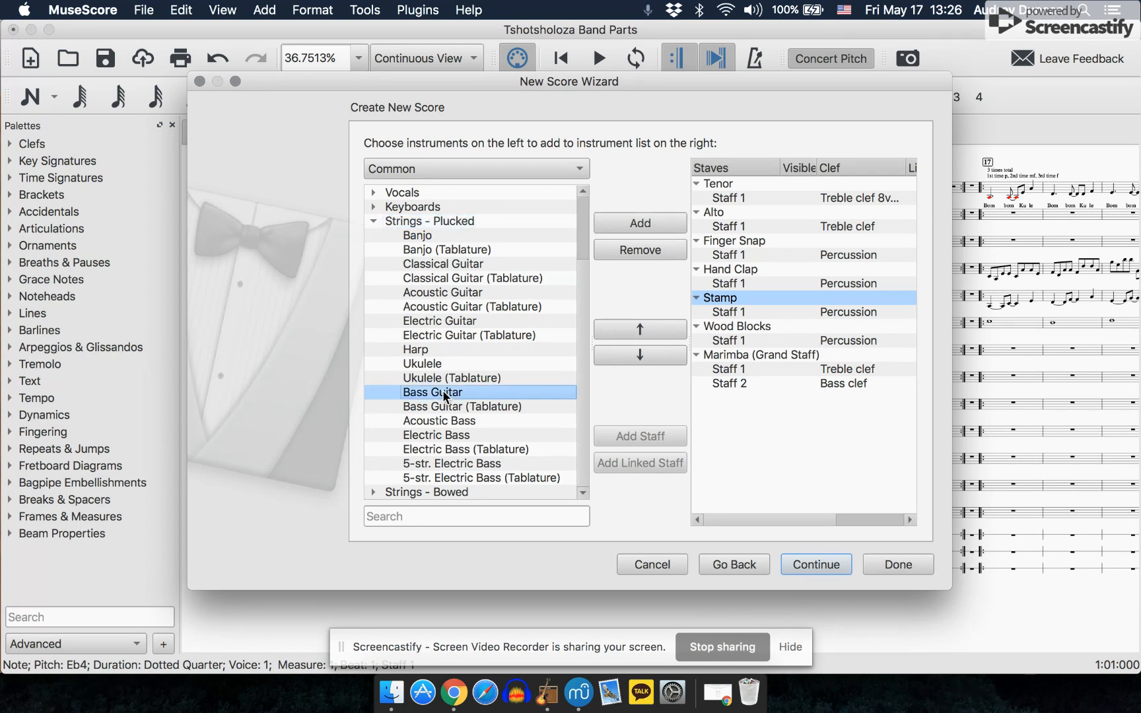
left_click(619, 218)
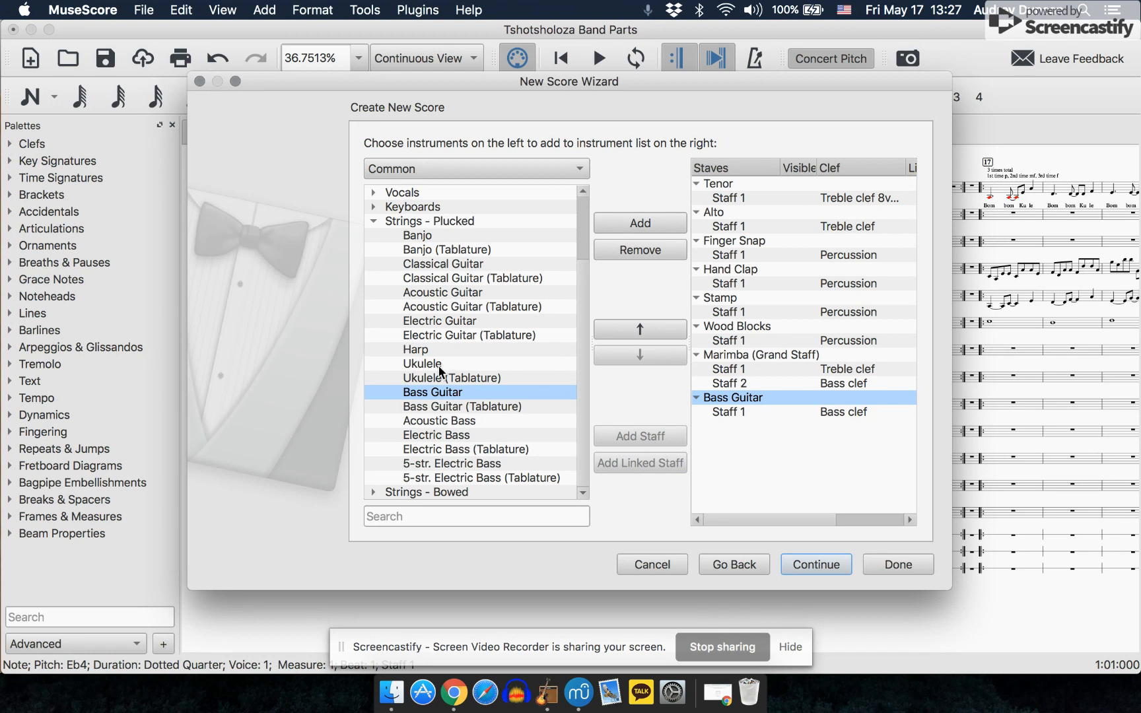
Add Acoustic Guitar from the plucked strings and place Bass Guitar below it in the staves list
left_click(454, 295)
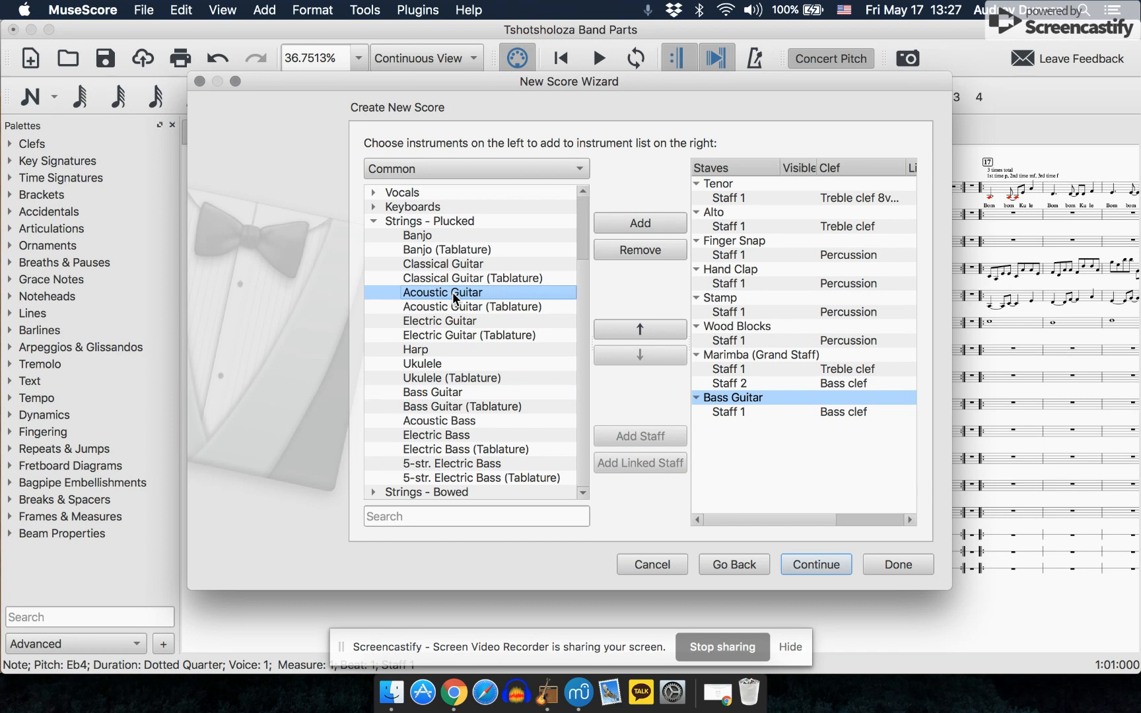
left_click(623, 223)
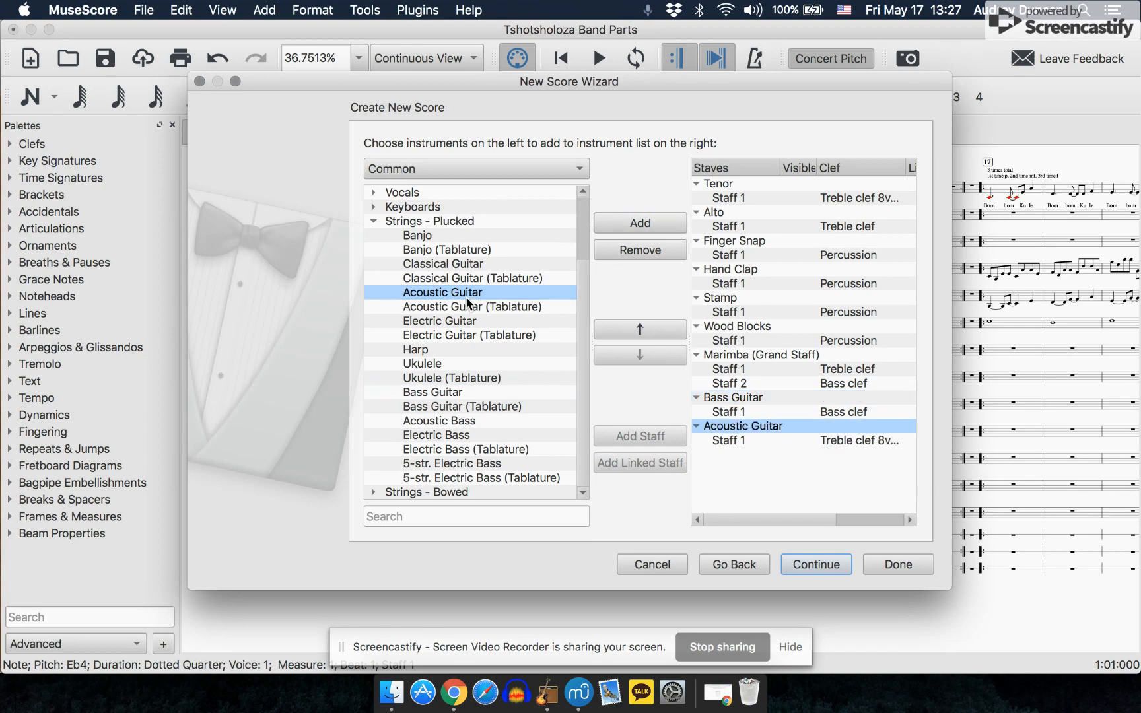
double_click(392, 222)
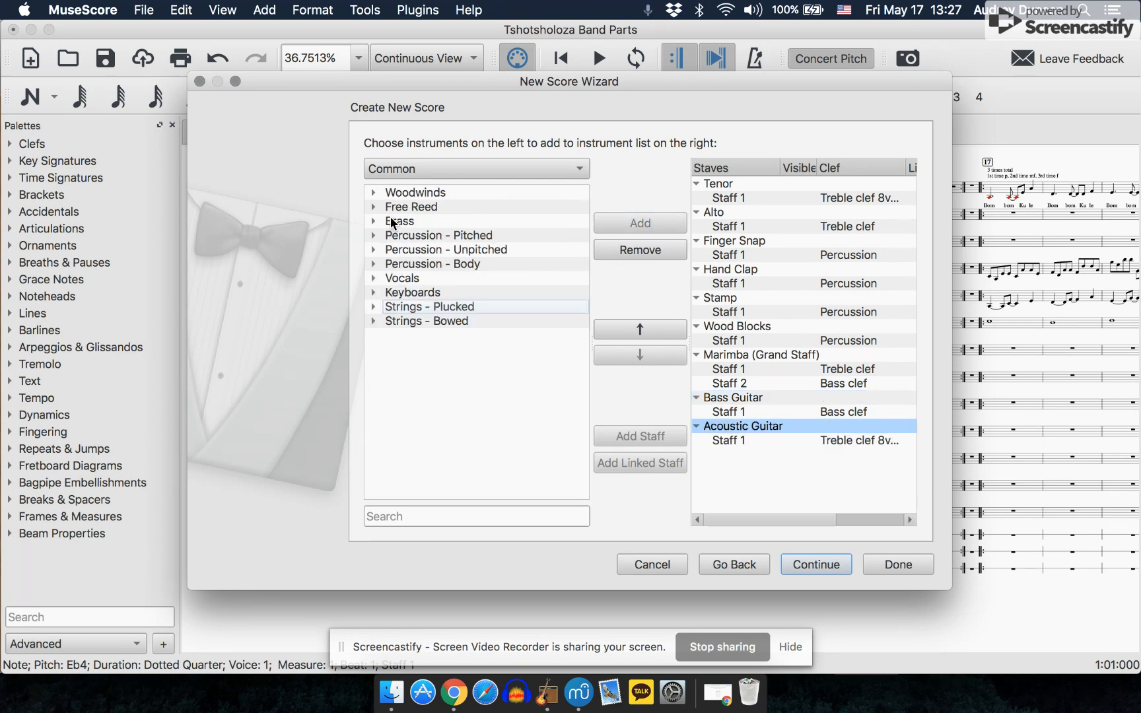
double_click(405, 320)
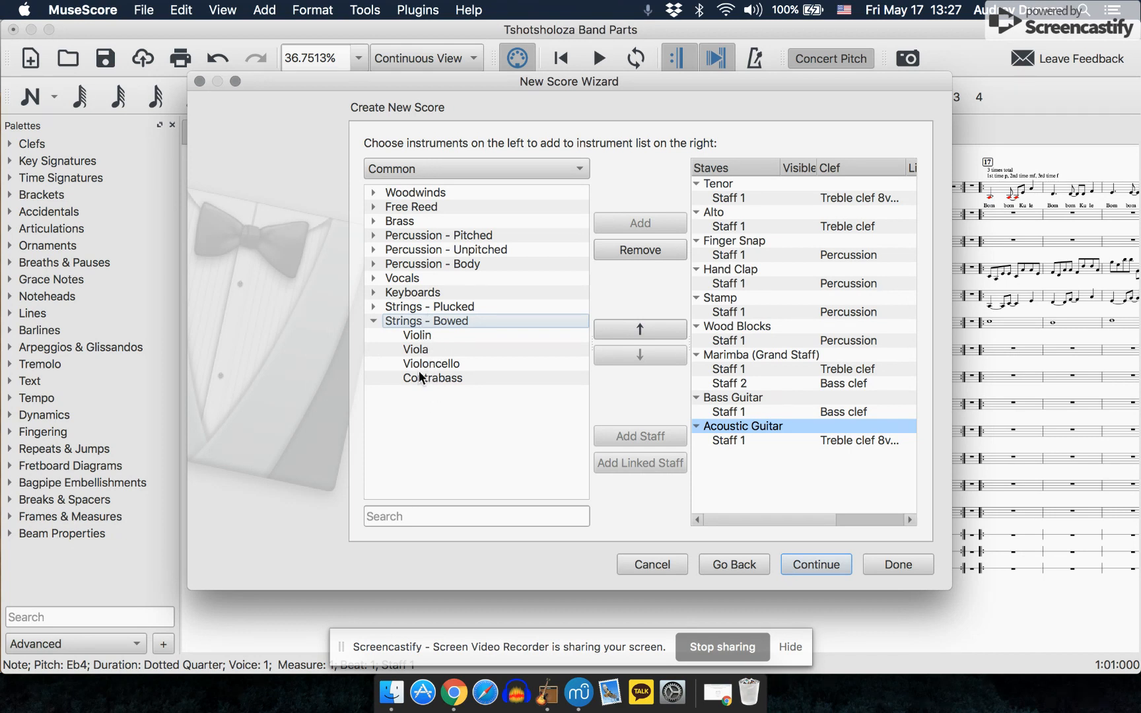
double_click(394, 318)
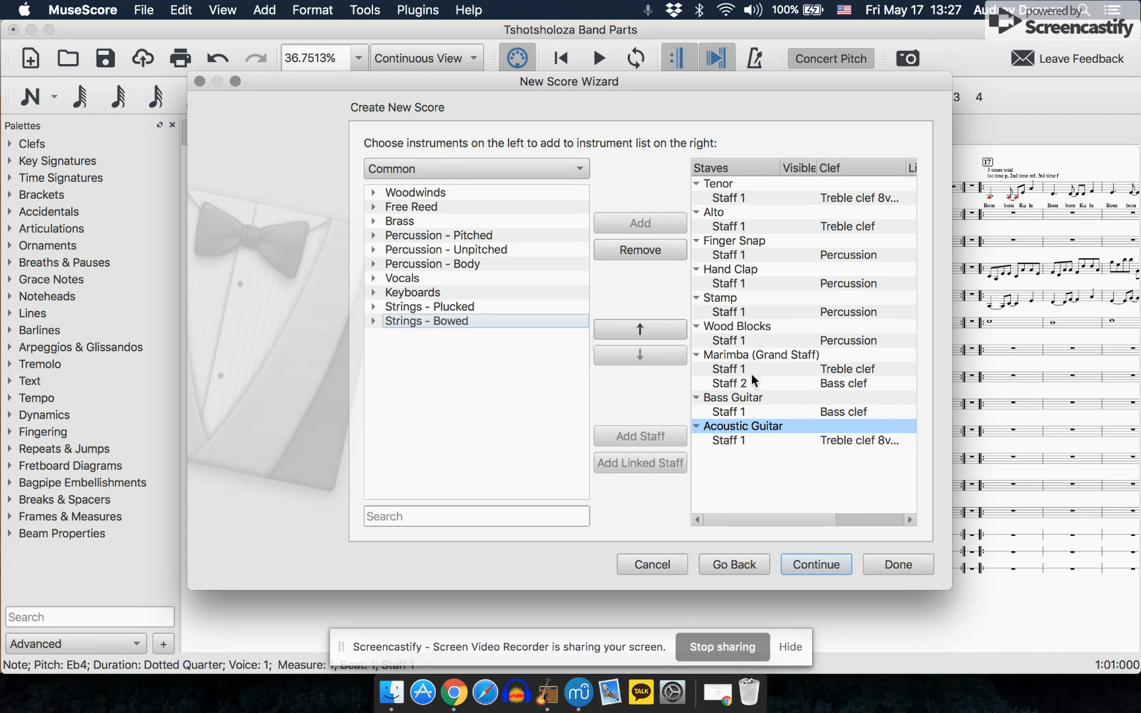
left_click(741, 398)
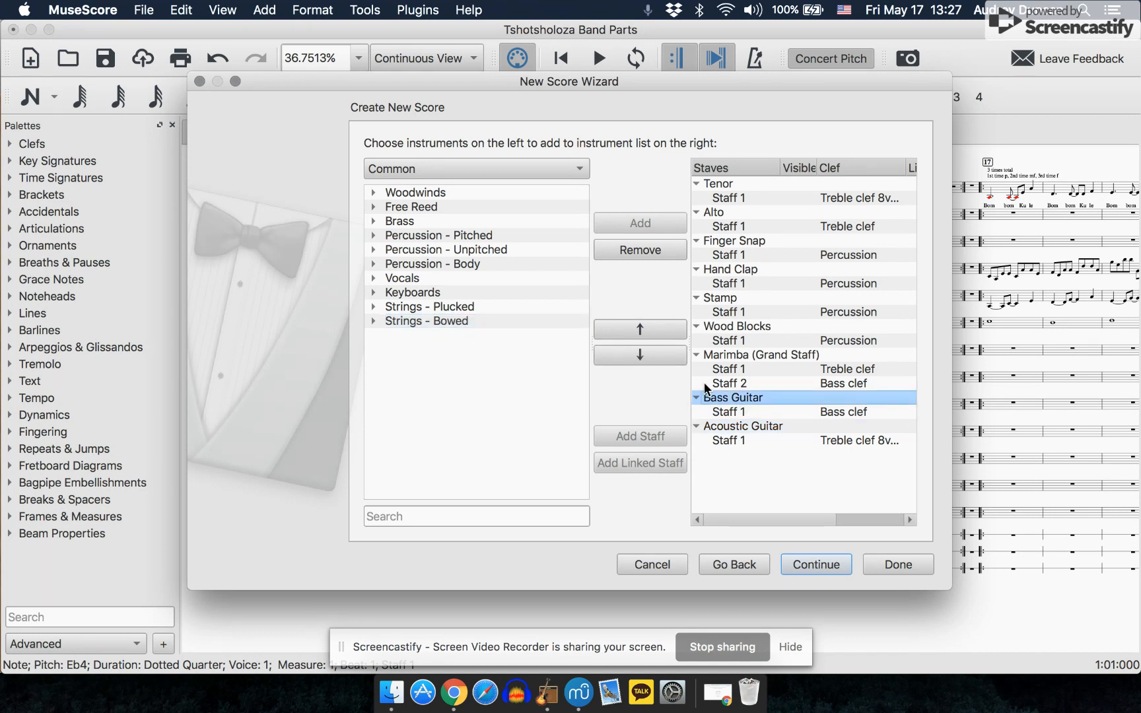
left_click(657, 360)
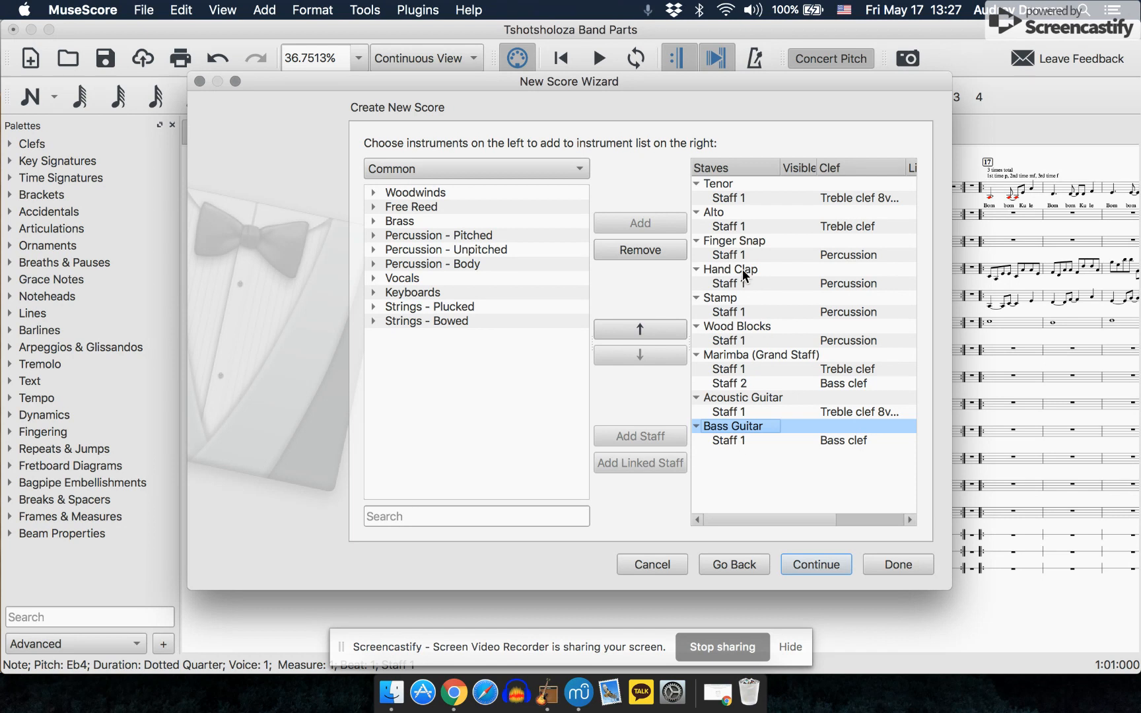
Include a tempo of 120 BPM and create the score with no sharps or flats, 4/4 time and 32 measures
left_click(803, 562)
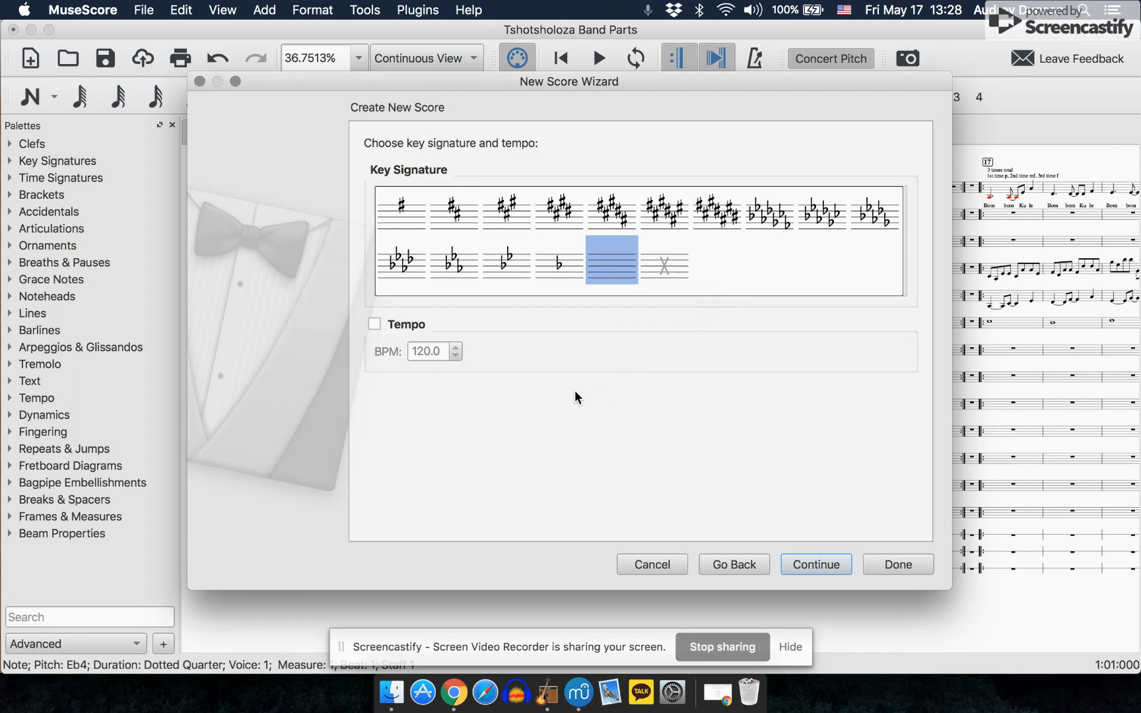
left_click(391, 327)
left_click(816, 563)
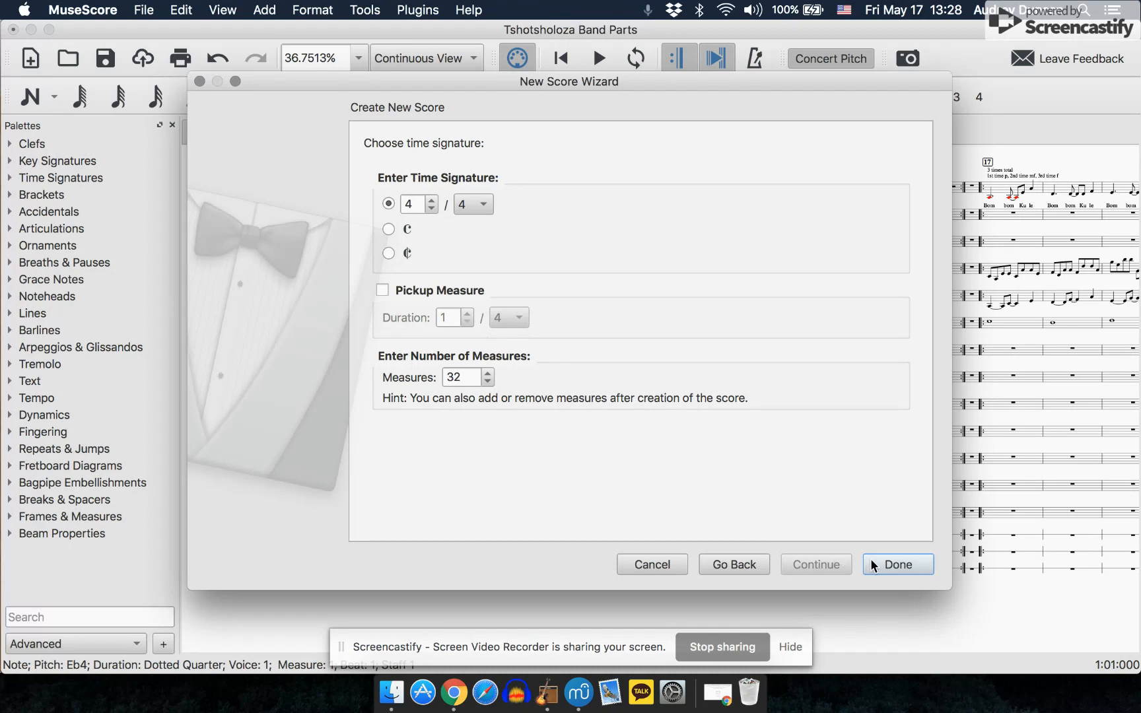
left_click(897, 565)
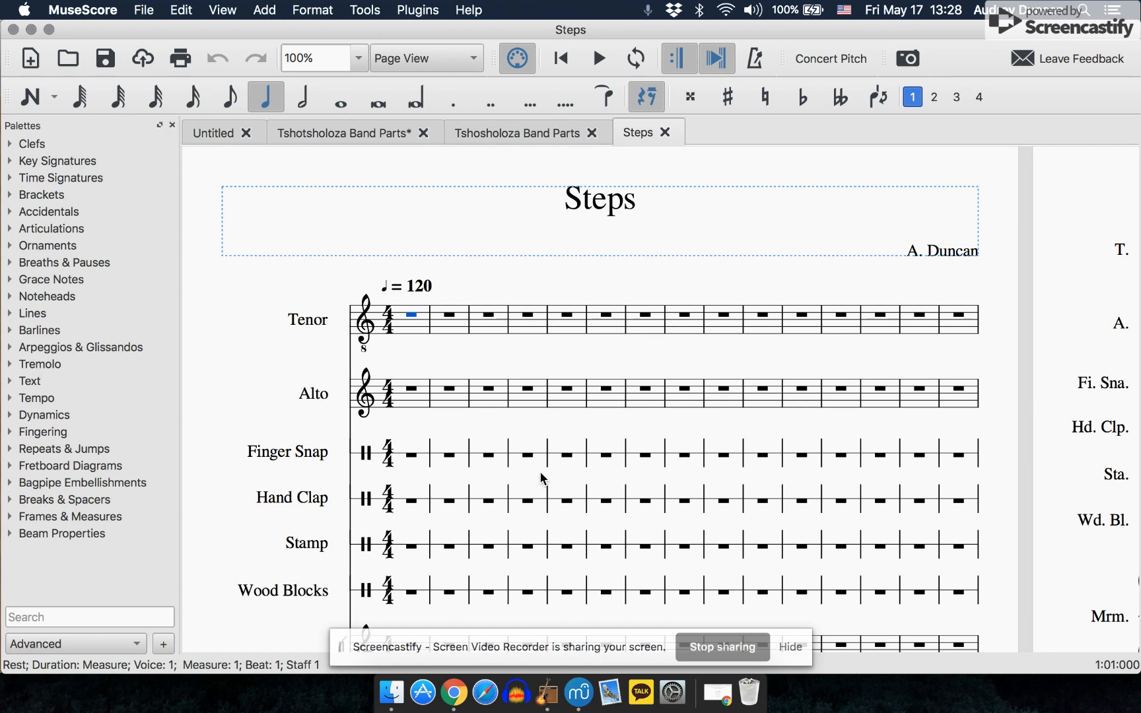
Turn on note input with quarter-note duration and try to enter a note in the Stamp staff's first measure
scroll(628, 410, "down", 5)
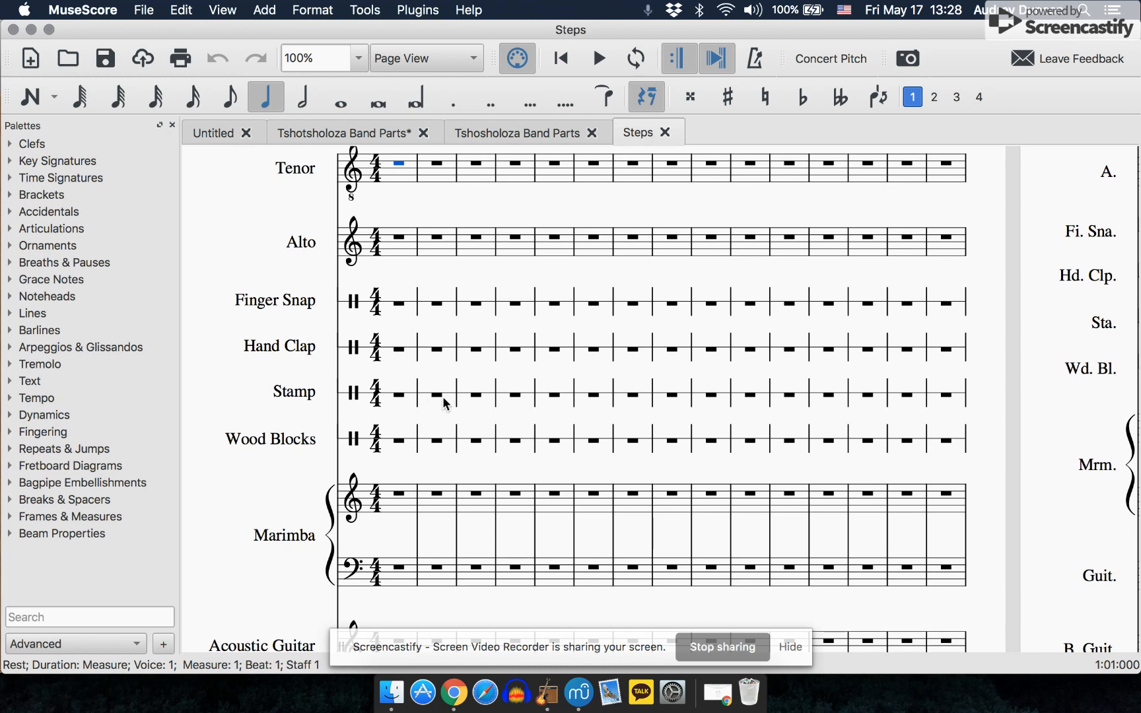
left_click(266, 99)
left_click(33, 99)
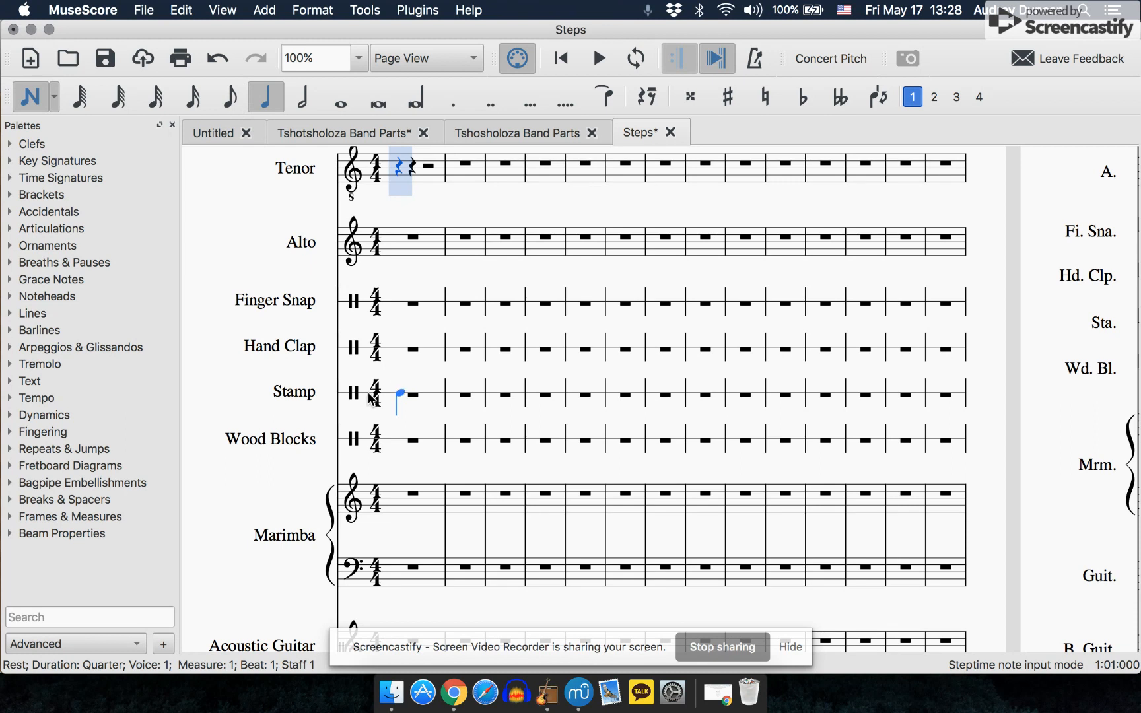
left_click(396, 394)
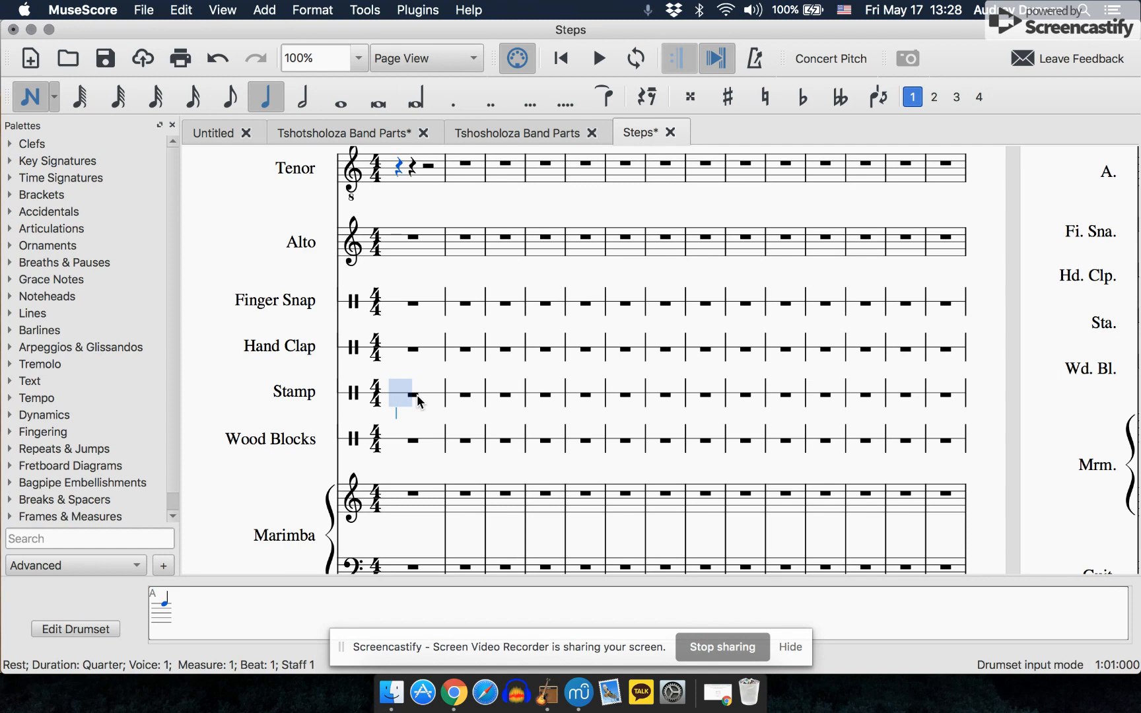
left_click(34, 105)
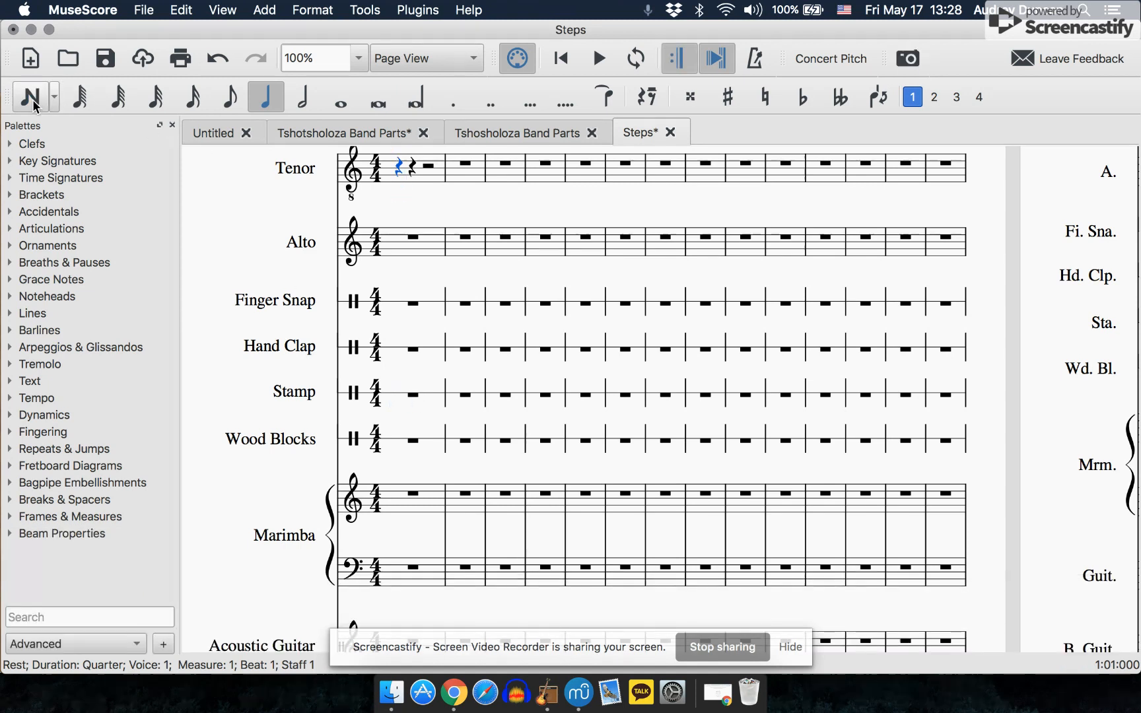
left_click(33, 106)
scroll(432, 395, "up", 2)
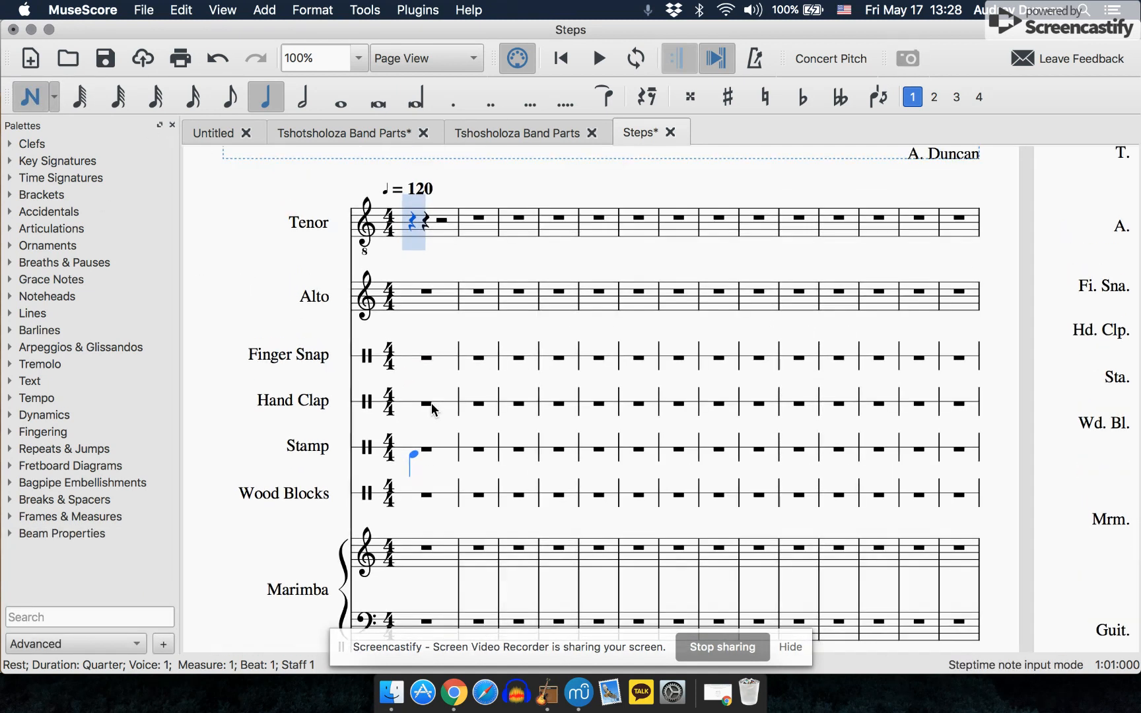
left_click(436, 453)
left_click(426, 452)
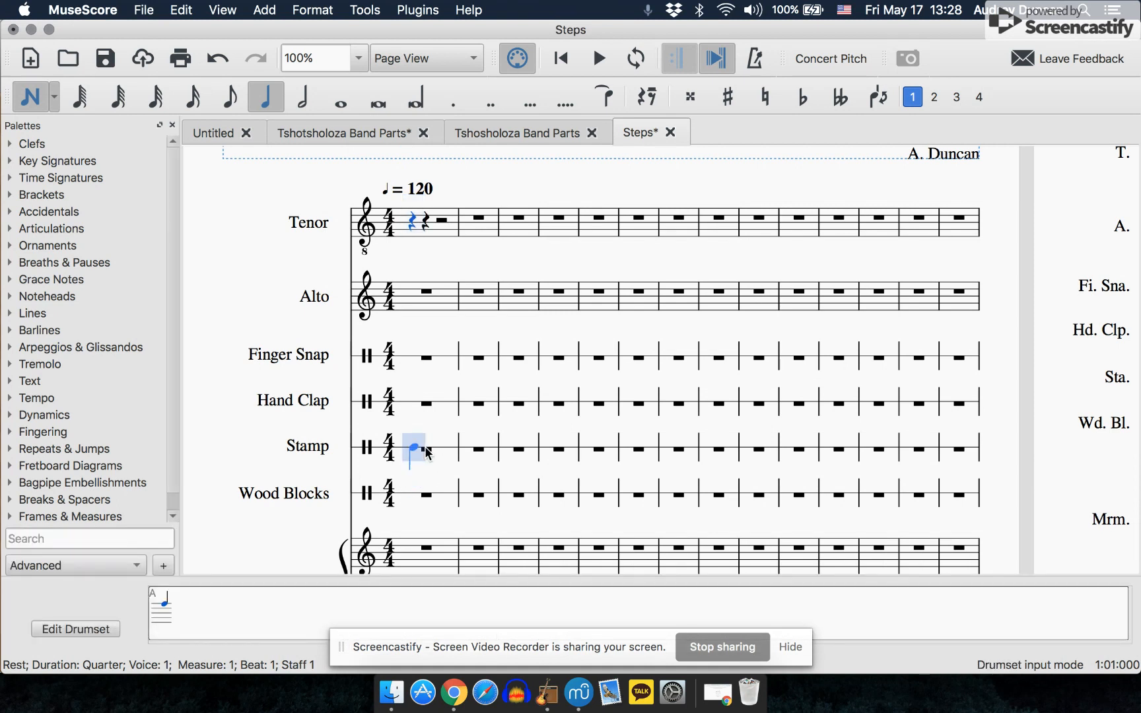
left_click(426, 451)
Fill the Tenor staff's first measure with the quarter notes C3, G3, G3 and B3, and leave note input mode
left_click(397, 245)
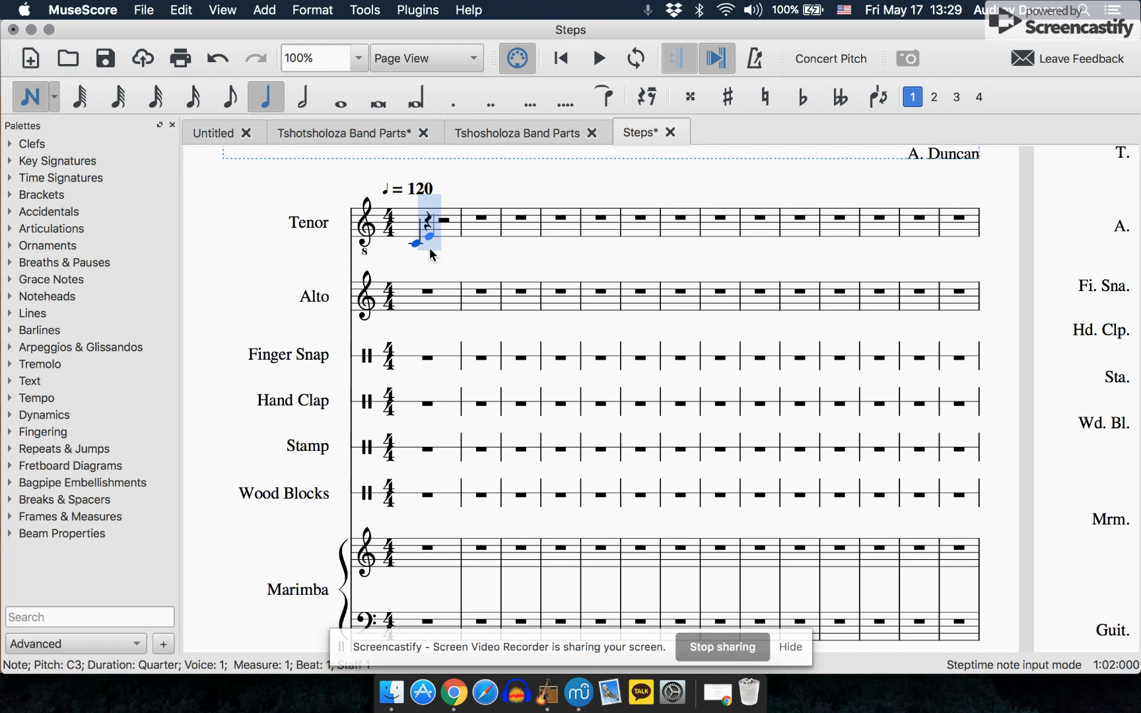
key("XF86AudioRaiseVolume")
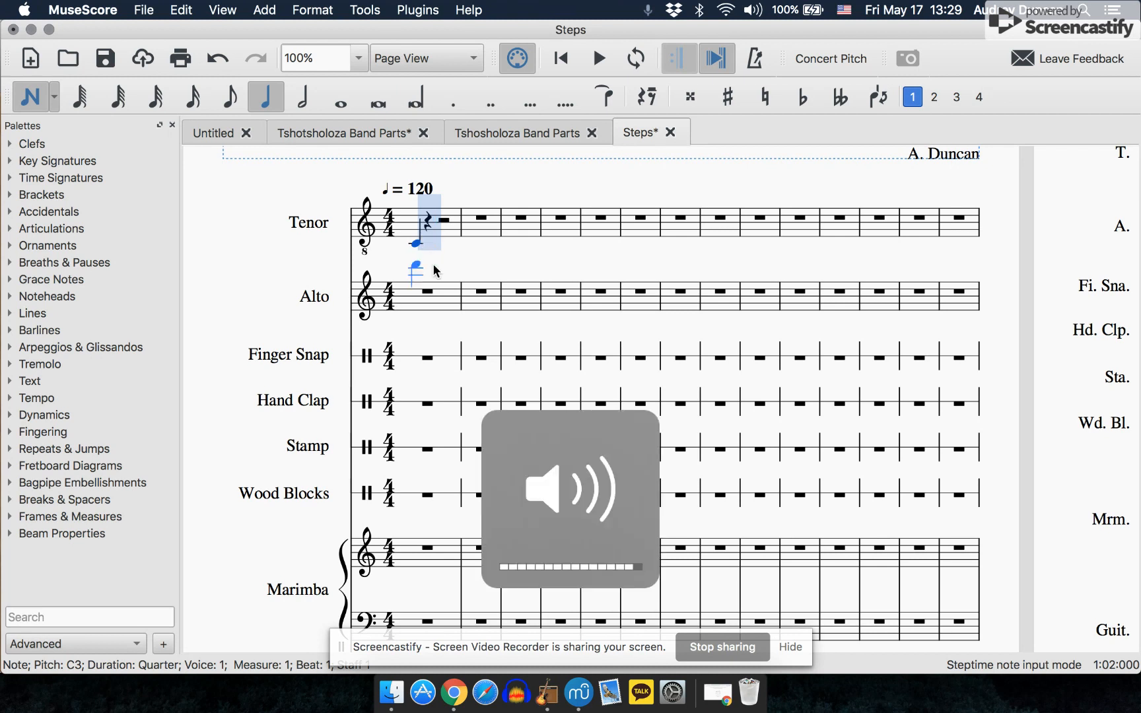
left_click(436, 231)
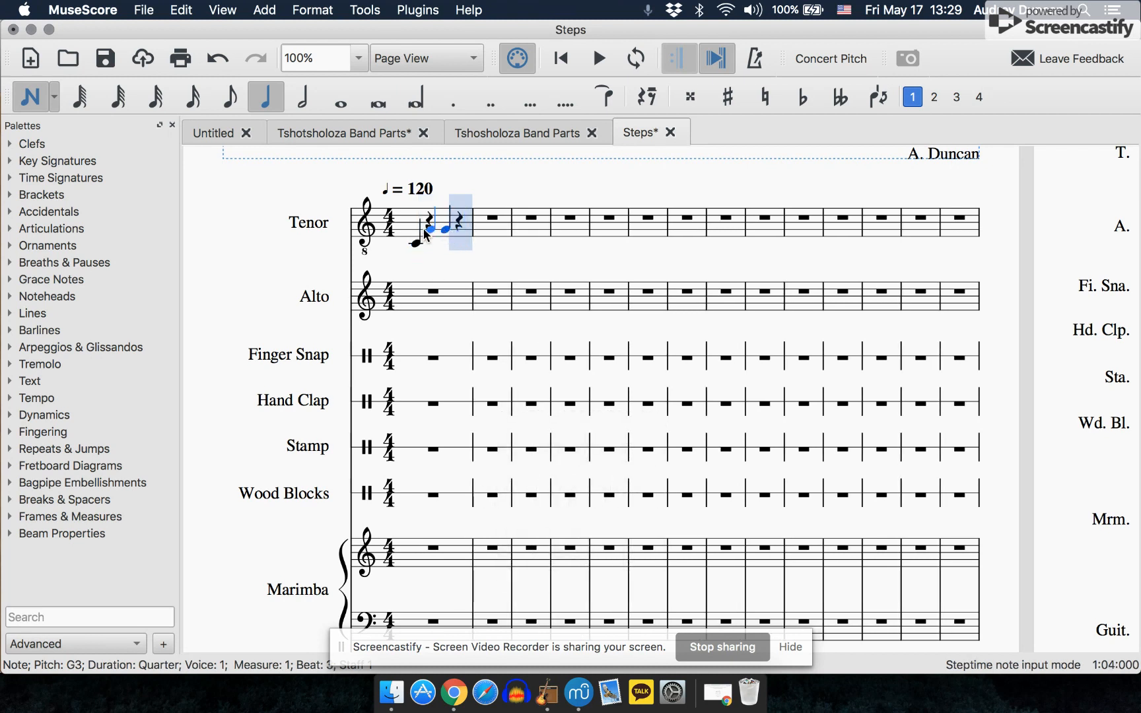
left_click(430, 229)
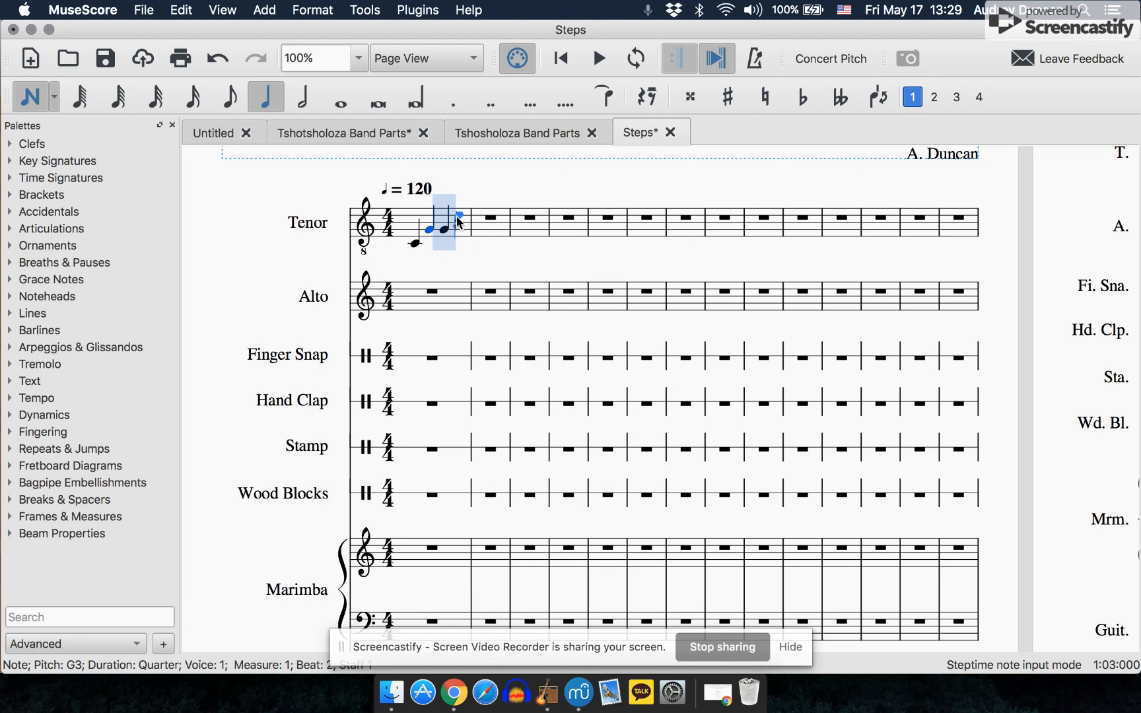
left_click(458, 221)
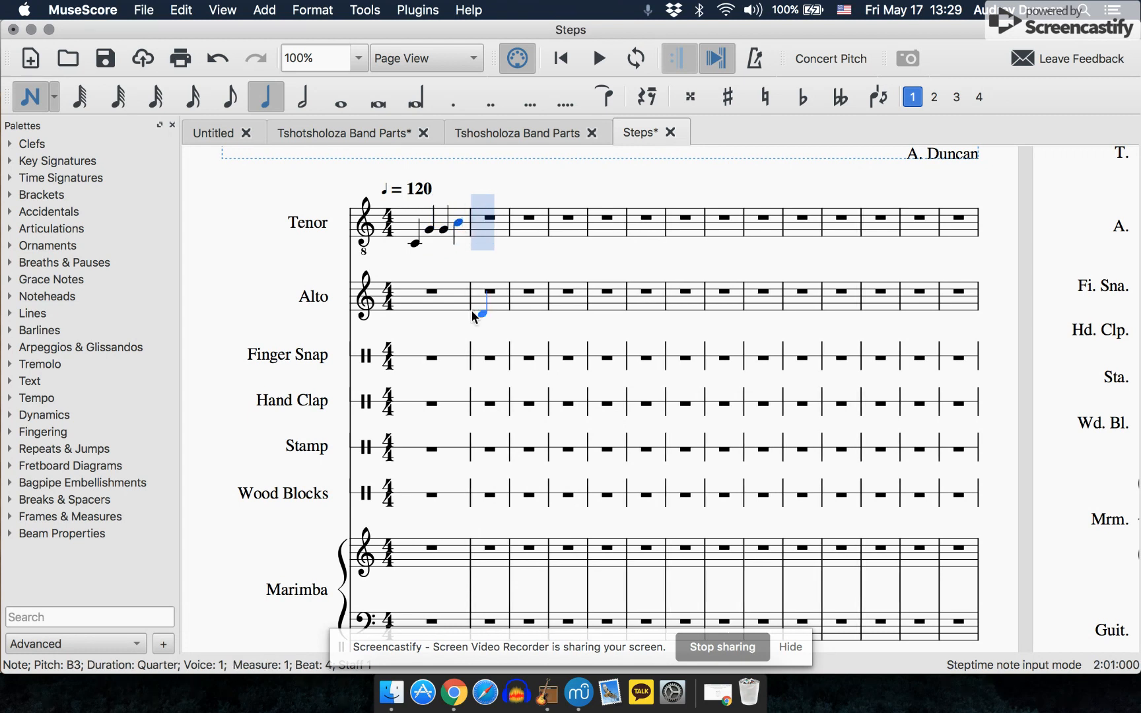
left_click(37, 96)
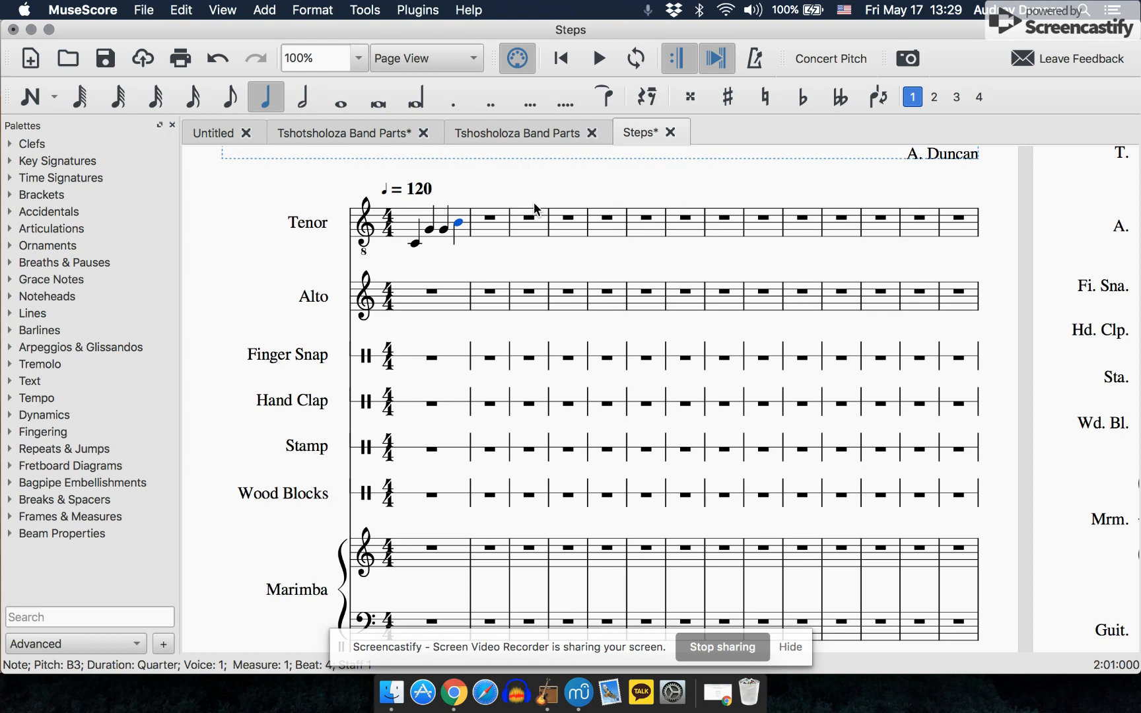
View the open Tshosholoza Band Parts score and switch to the unsaved Tshotsholoza Band Parts score
left_click(529, 133)
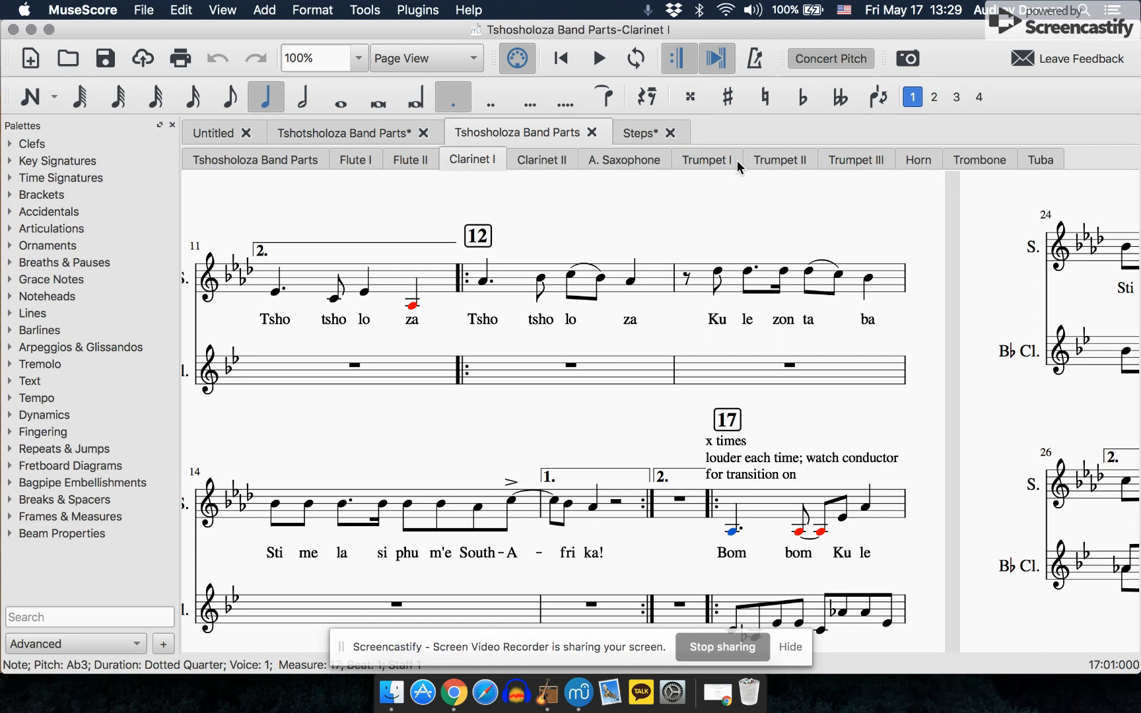
left_click(384, 133)
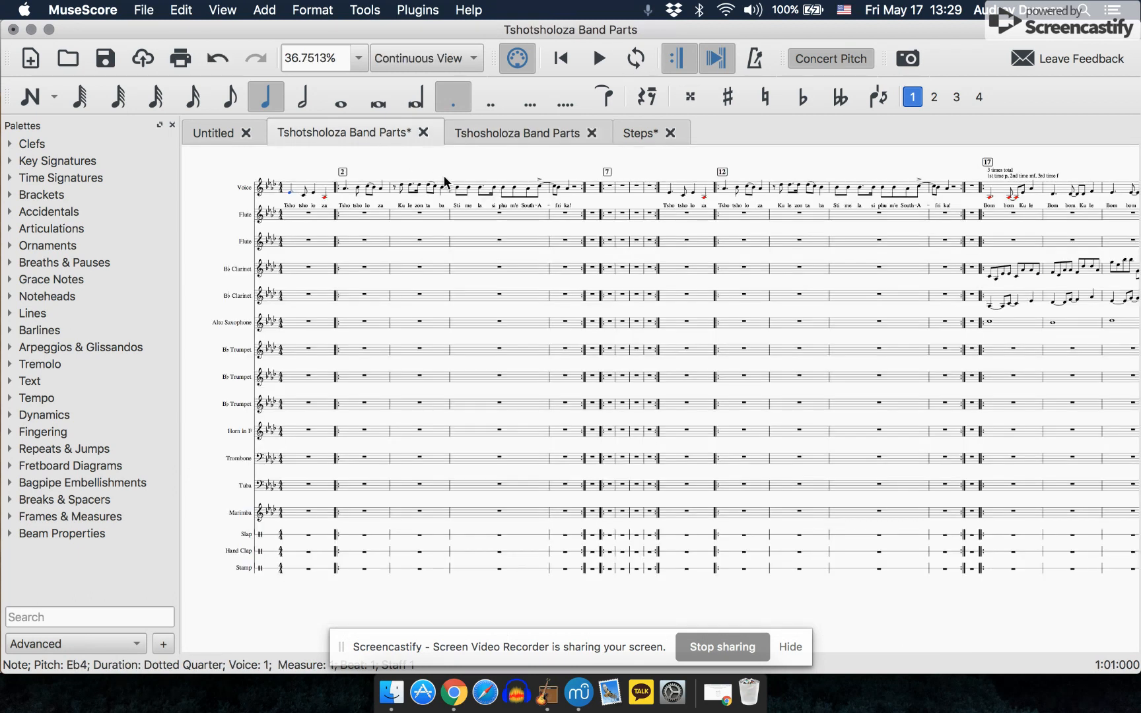